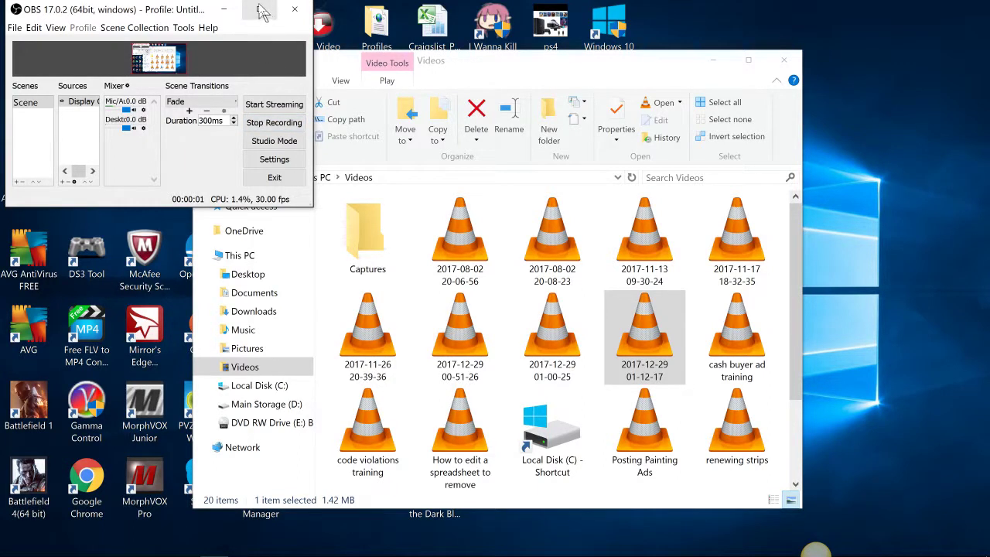
Step: Bring the Chrome window up from the taskbar while OBS keeps recording
{"action": "mouse_move", "coordinate": [232, 550]}
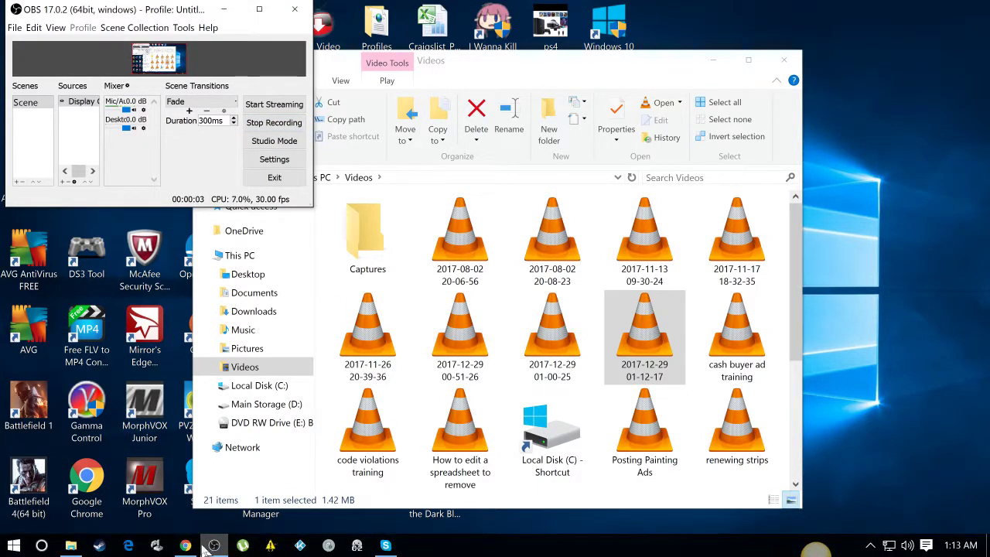
{"action": "mouse_move", "coordinate": [198, 548]}
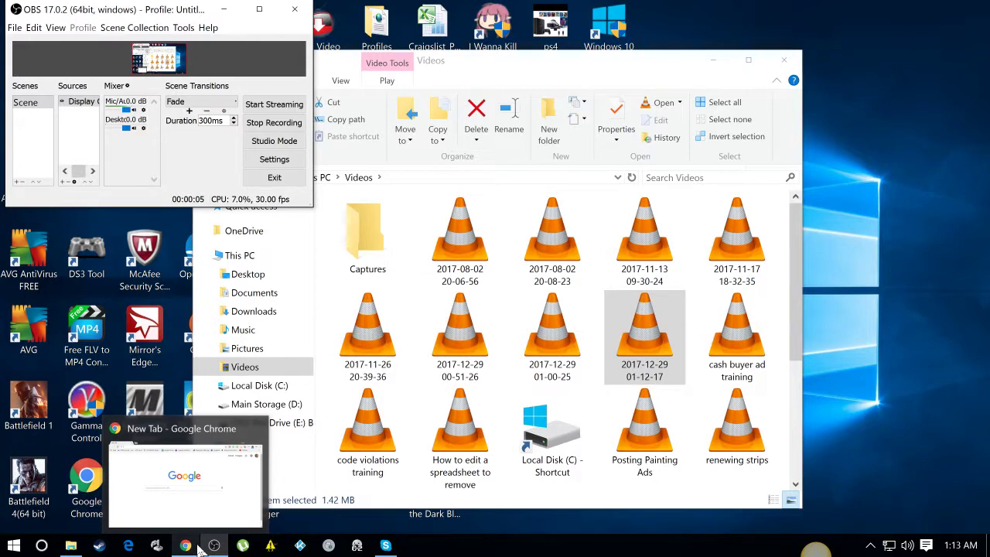
Step: Bring Chrome to the front and review the three scheduled seller texts in MightyText
{"action": "left_click", "coordinate": [190, 546]}
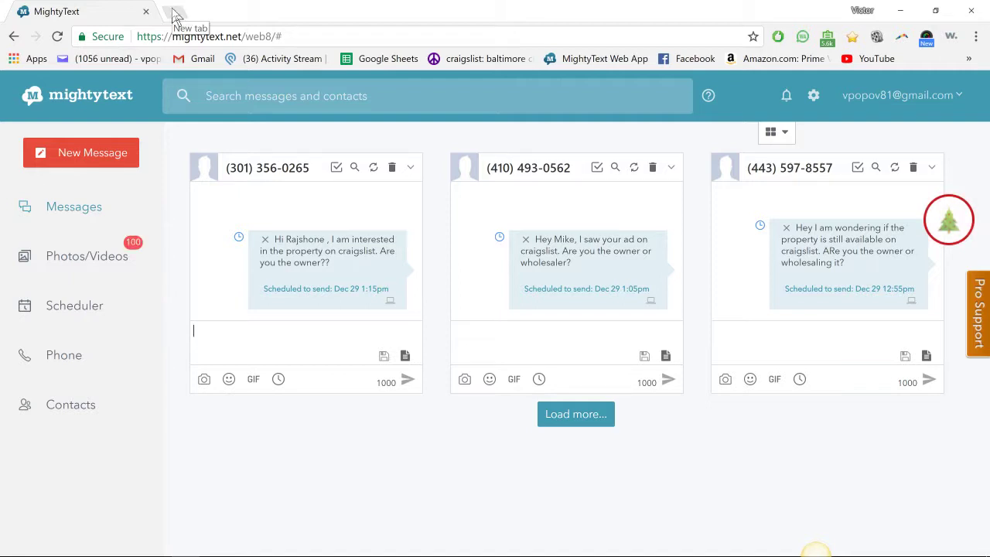
{"action": "mouse_move", "coordinate": [815, 552]}
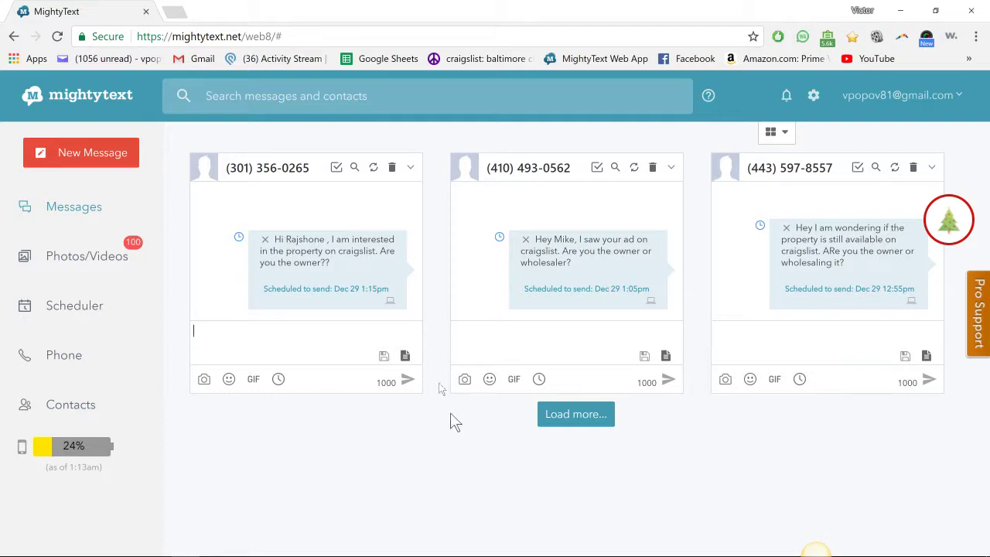
Step: Open Baltimore Craigslist's real estate for sale listings in a new tab
{"action": "left_click", "coordinate": [174, 11]}
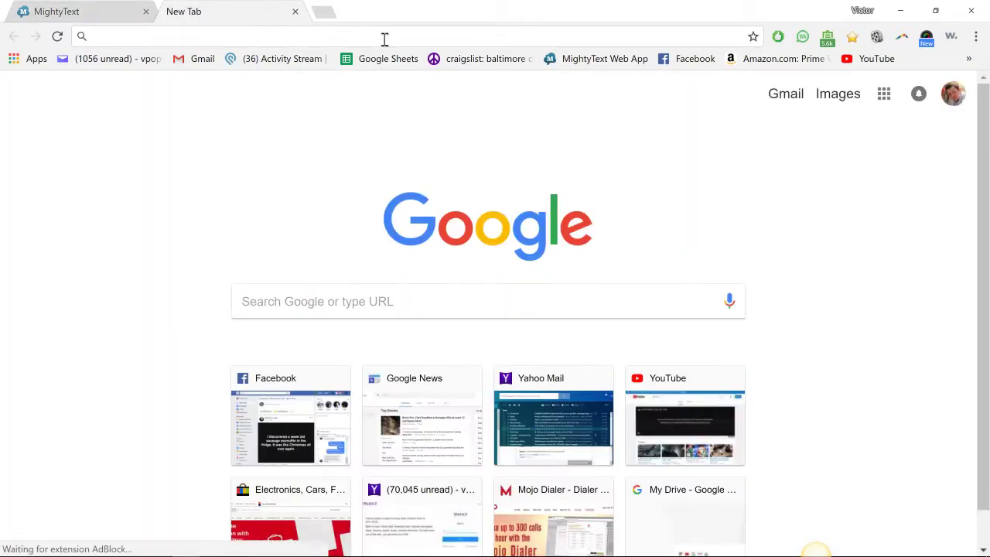
{"action": "left_click", "coordinate": [457, 62]}
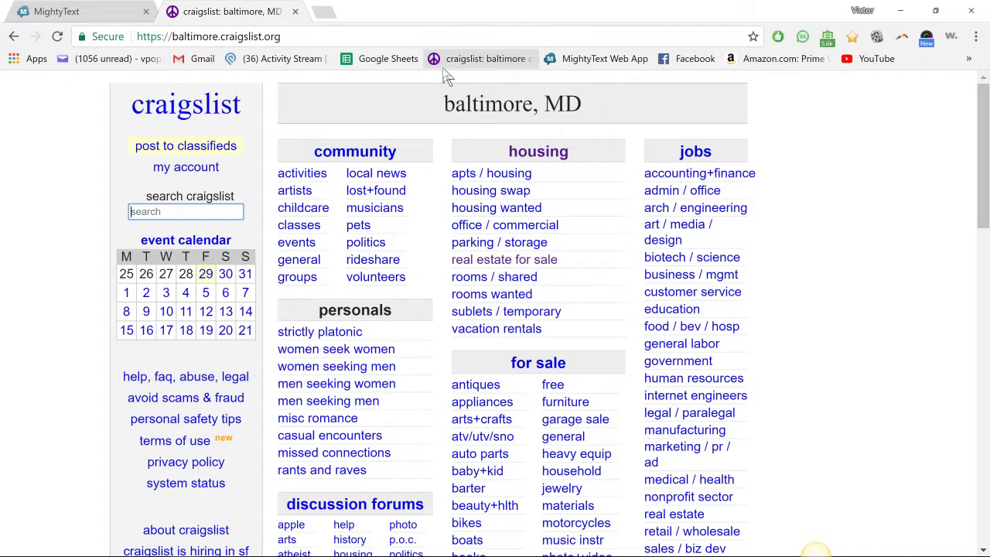
{"action": "left_click", "coordinate": [492, 263]}
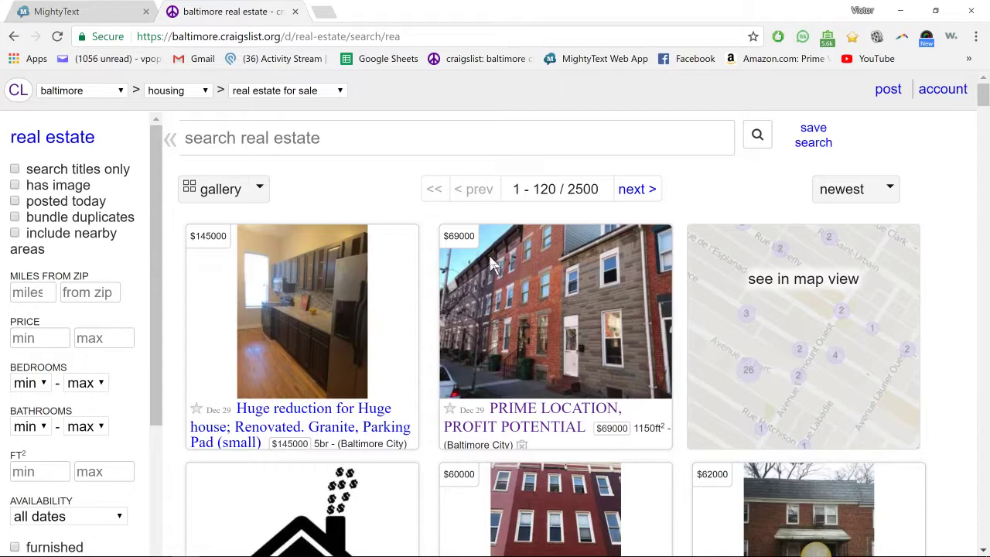
{"action": "scroll", "coordinate": [495, 263], "scroll_direction": "down", "scroll_amount": 2}
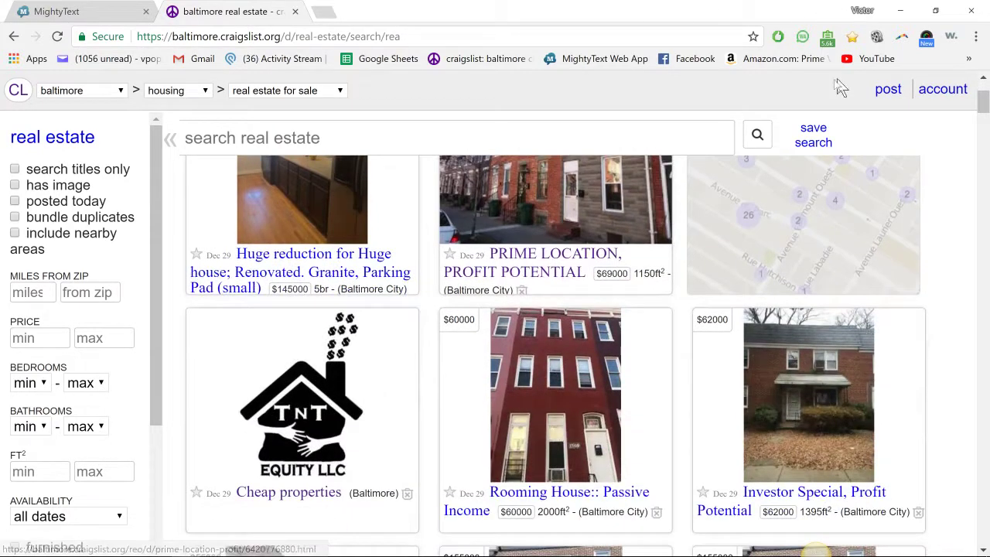
{"action": "scroll", "coordinate": [785, 131], "scroll_direction": "up", "scroll_amount": 2}
Step: Search the real estate listings for '-hard -emd- -arv'
{"action": "left_click", "coordinate": [641, 134]}
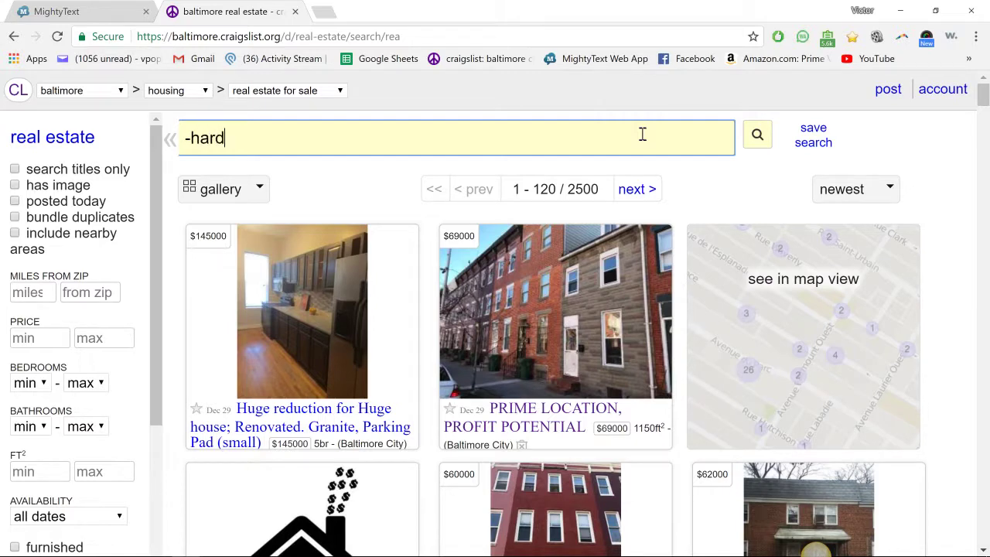
{"action": "type", "text": "-hard -emd- -arv"}
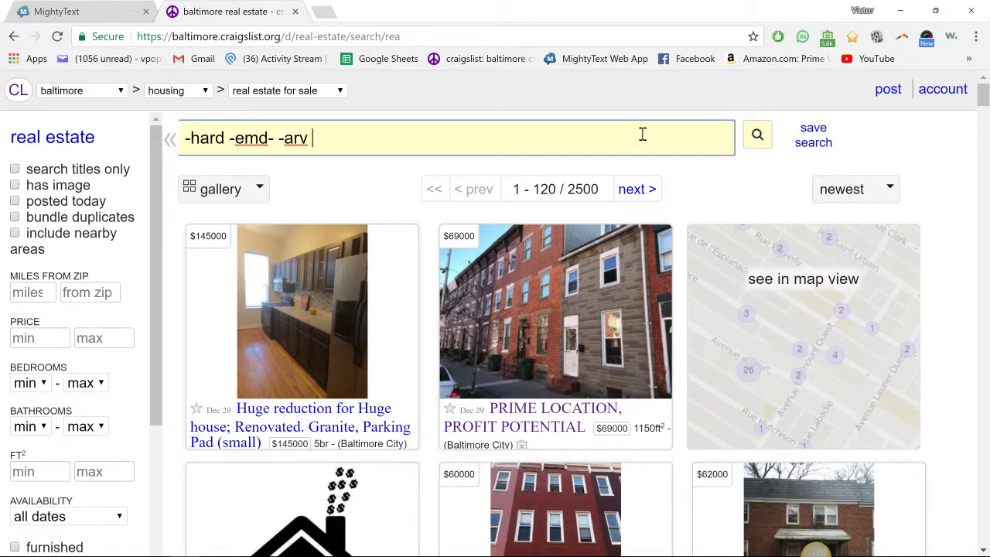
{"action": "key", "text": "Return"}
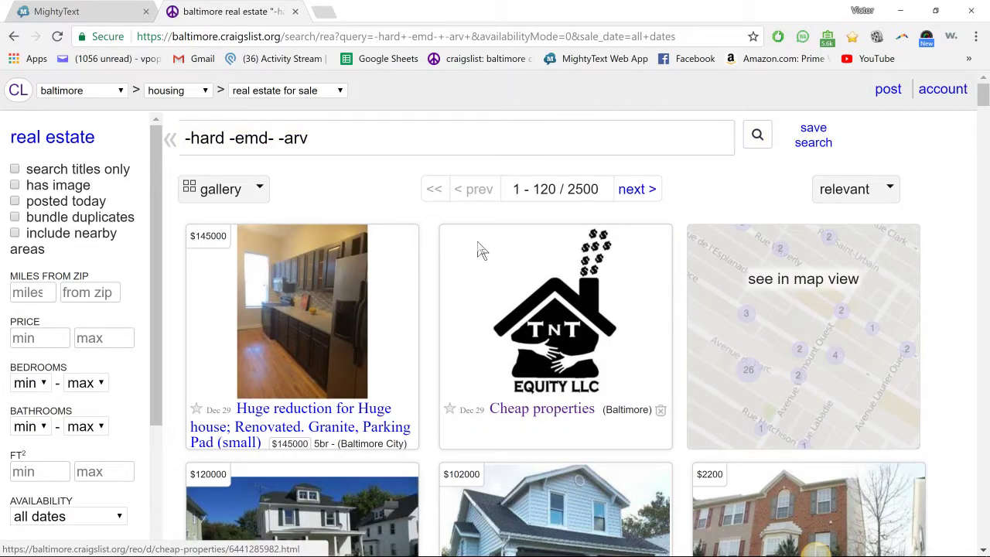
Step: Switch the search category to real estate - by owner
{"action": "scroll", "coordinate": [479, 249], "scroll_direction": "down", "scroll_amount": 9}
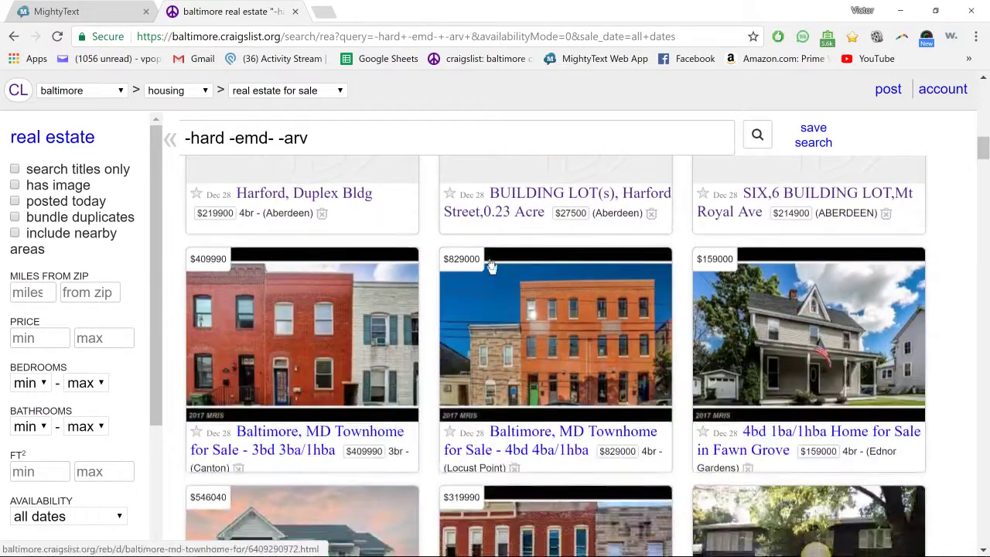
{"action": "scroll", "coordinate": [491, 265], "scroll_direction": "down", "scroll_amount": 2}
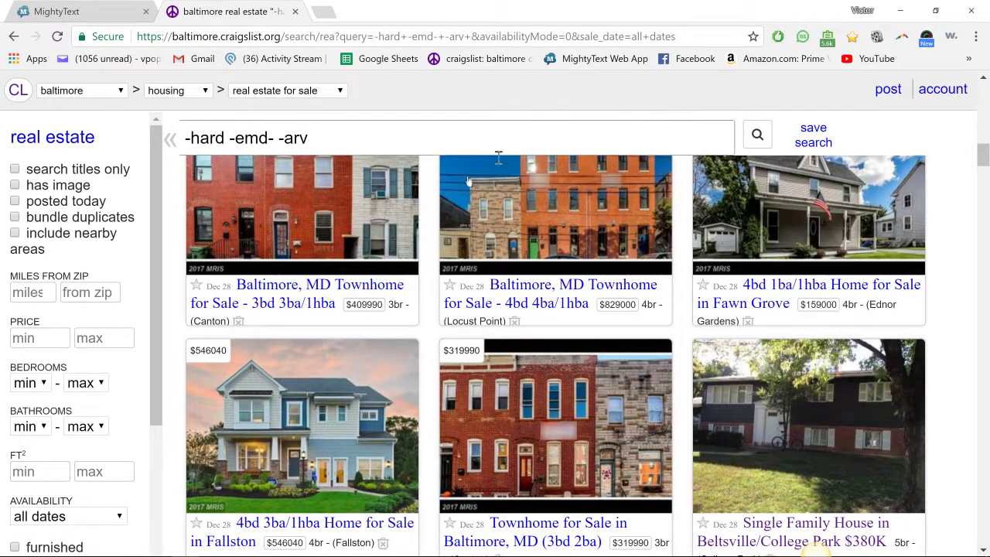
{"action": "scroll", "coordinate": [415, 299], "scroll_direction": "down", "scroll_amount": 4}
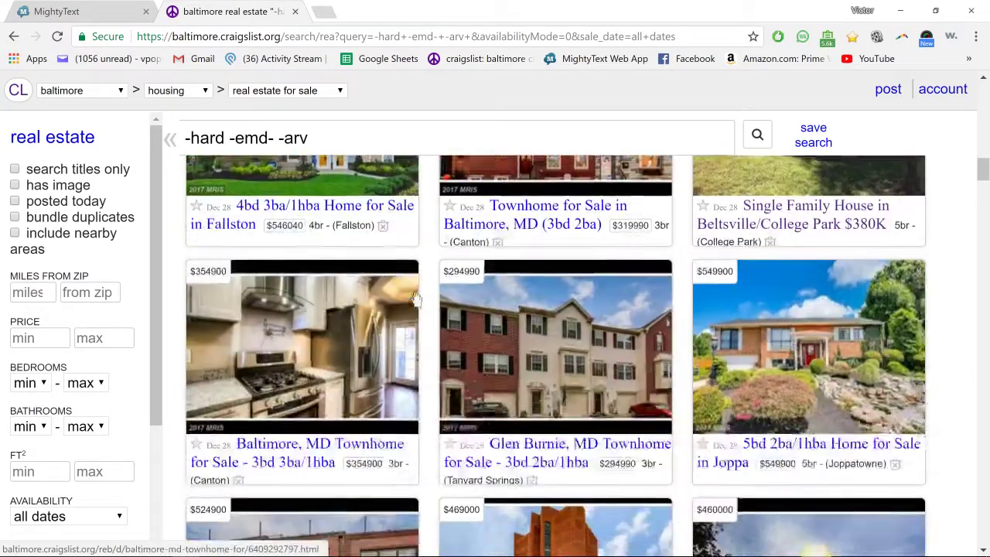
{"action": "scroll", "coordinate": [415, 299], "scroll_direction": "down", "scroll_amount": 2}
{"action": "scroll", "coordinate": [423, 299], "scroll_direction": "down", "scroll_amount": 4}
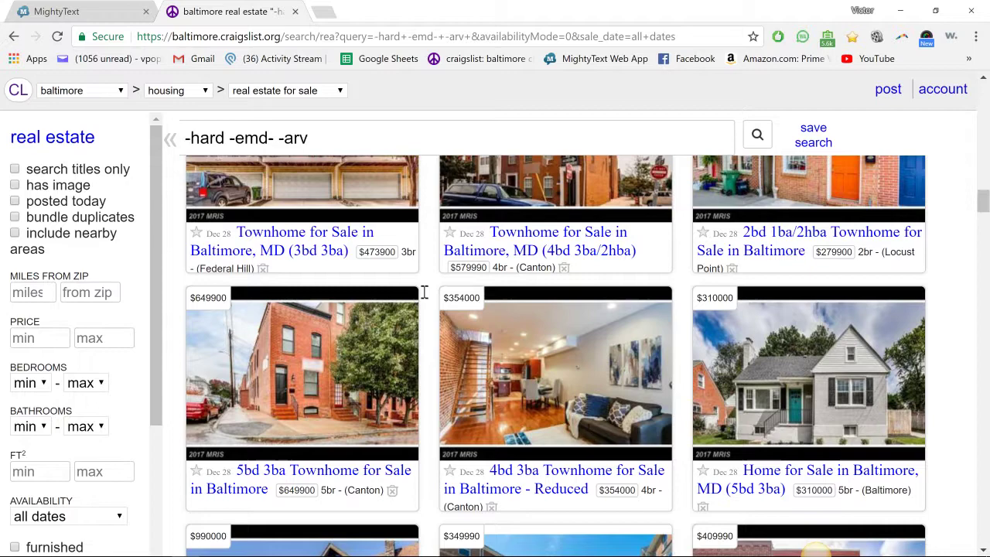
{"action": "scroll", "coordinate": [424, 294], "scroll_direction": "down", "scroll_amount": 4}
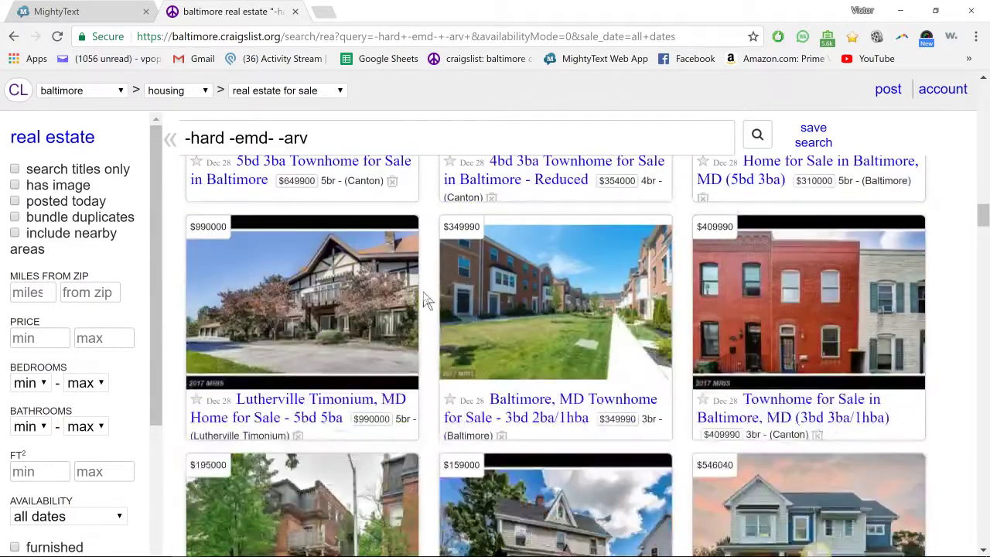
{"action": "left_click", "coordinate": [323, 94]}
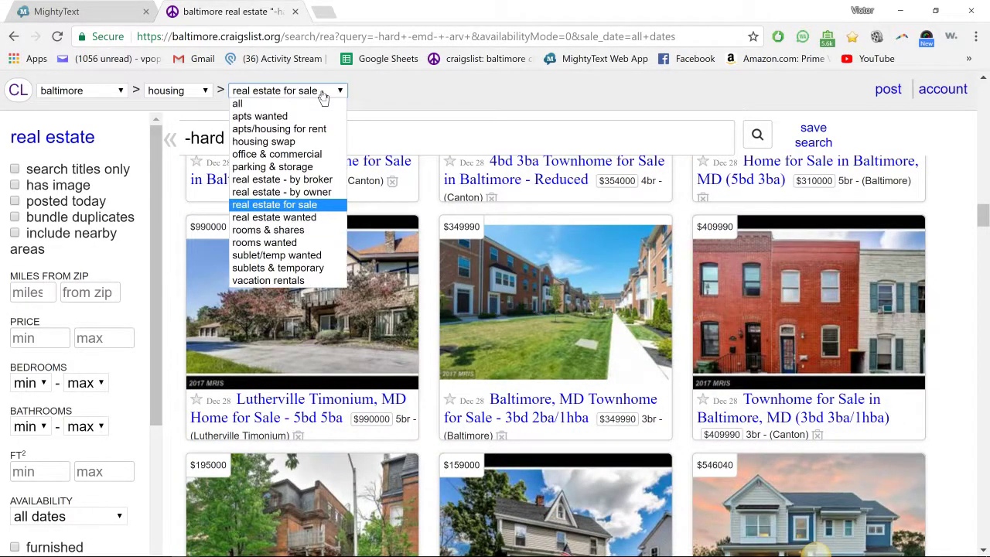
{"action": "left_click", "coordinate": [318, 192]}
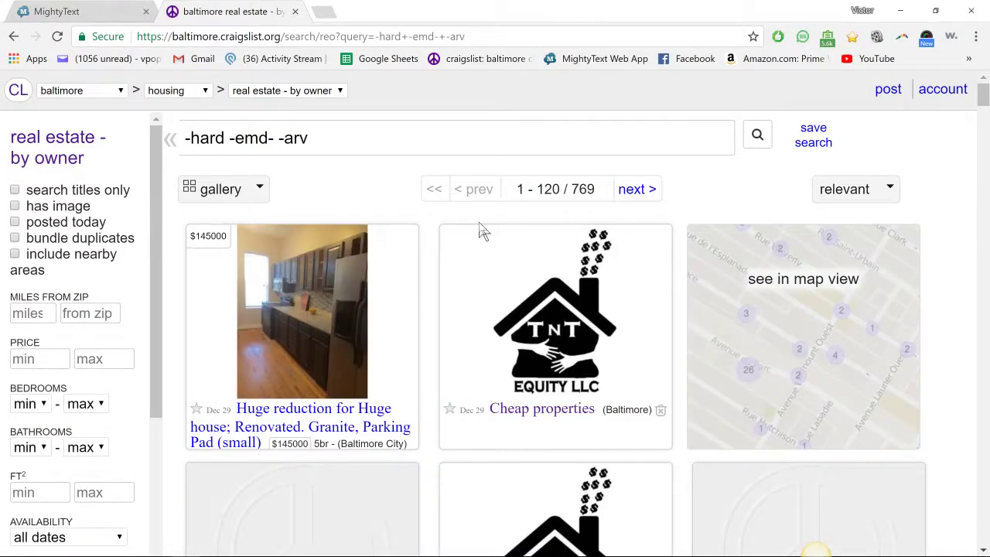
Step: Limit the by-owner results to listings that have images
{"action": "scroll", "coordinate": [480, 230], "scroll_direction": "down", "scroll_amount": 5}
{"action": "scroll", "coordinate": [480, 230], "scroll_direction": "up", "scroll_amount": 2}
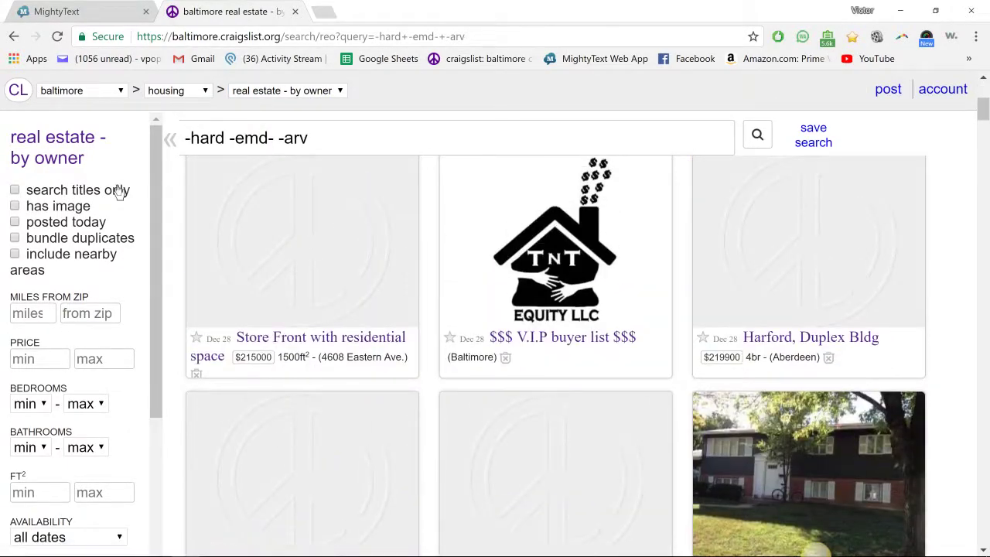
{"action": "left_click", "coordinate": [79, 209]}
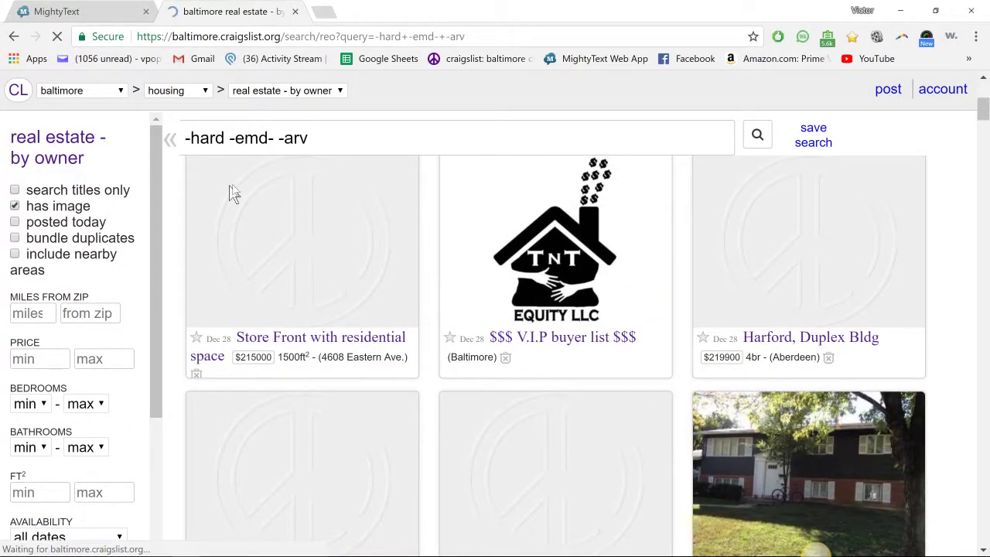
{"action": "scroll", "coordinate": [444, 309], "scroll_direction": "down", "scroll_amount": 15}
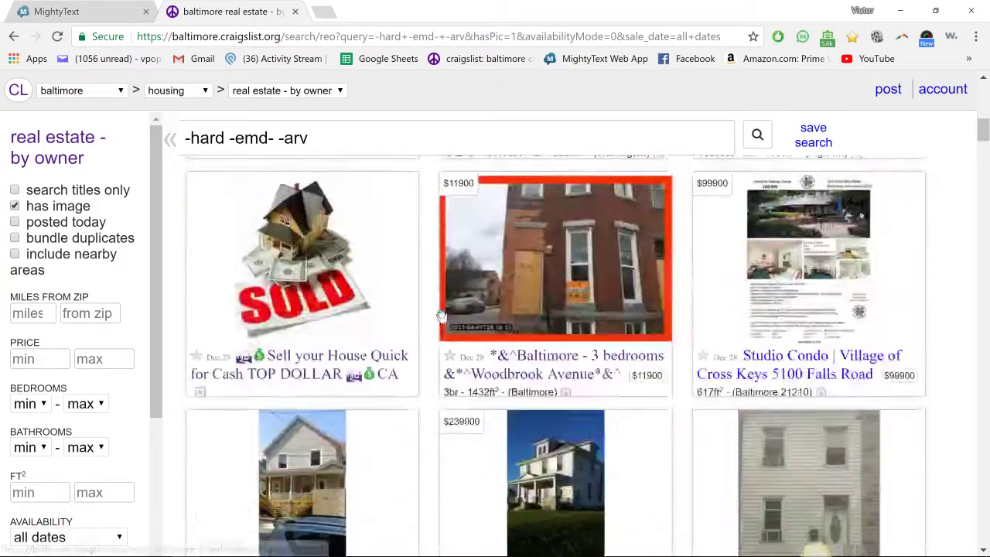
{"action": "scroll", "coordinate": [456, 313], "scroll_direction": "down", "scroll_amount": 8}
{"action": "scroll", "coordinate": [464, 311], "scroll_direction": "up", "scroll_amount": 3}
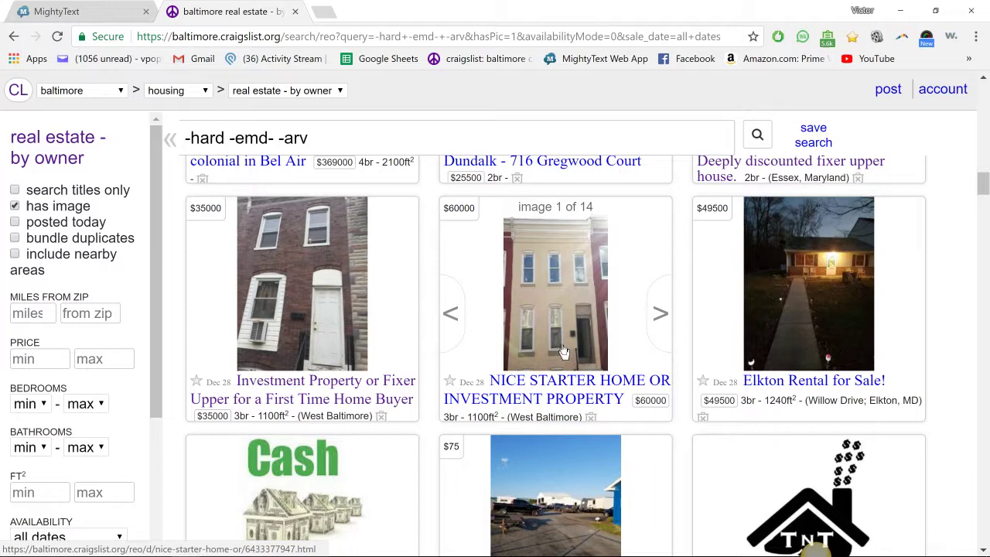
Step: Preview the NICE STARTER HOME OR INVESTMENT PROPERTY listing, then return to the results
{"action": "left_click", "coordinate": [569, 383]}
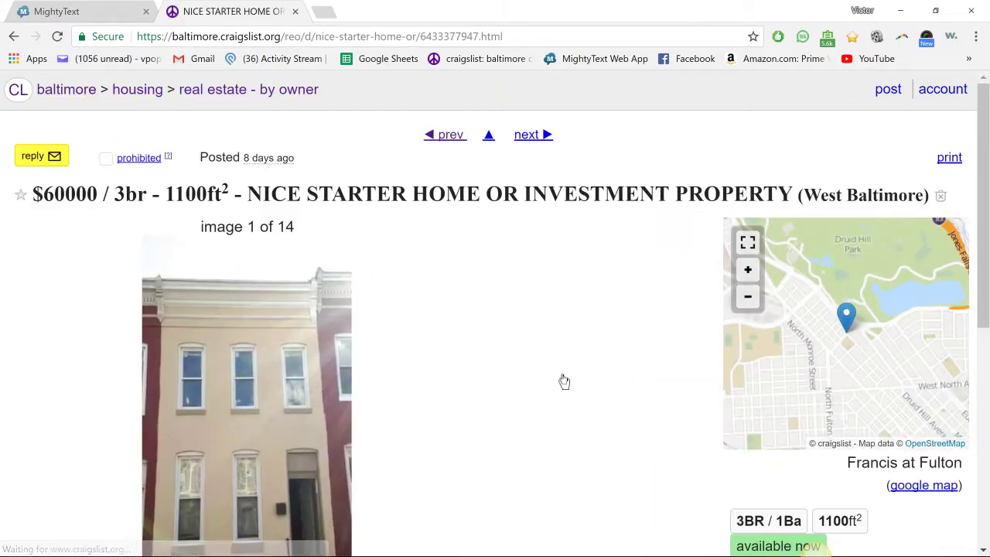
{"action": "scroll", "coordinate": [564, 382], "scroll_direction": "down", "scroll_amount": 4}
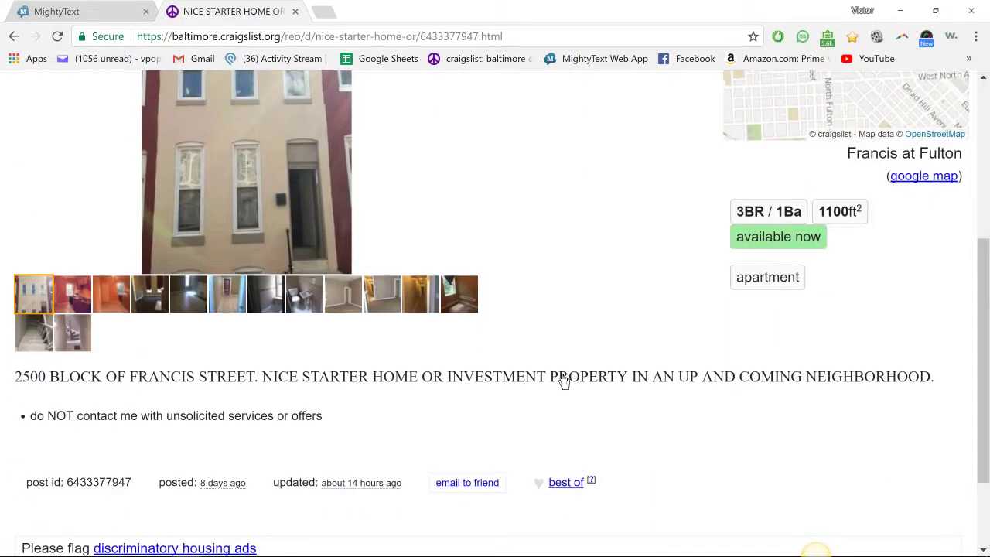
{"action": "scroll", "coordinate": [503, 380], "scroll_direction": "up", "scroll_amount": 4}
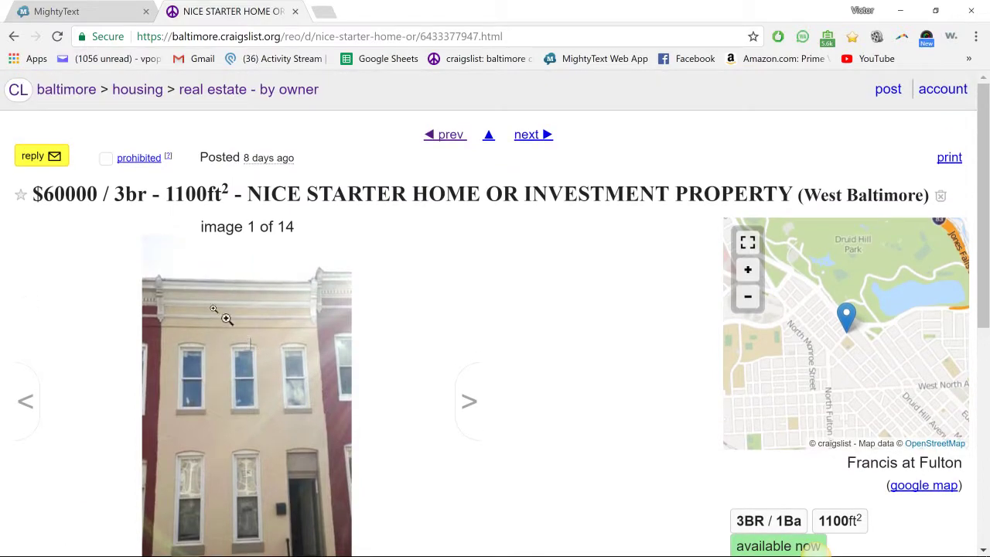
{"action": "left_click", "coordinate": [13, 36]}
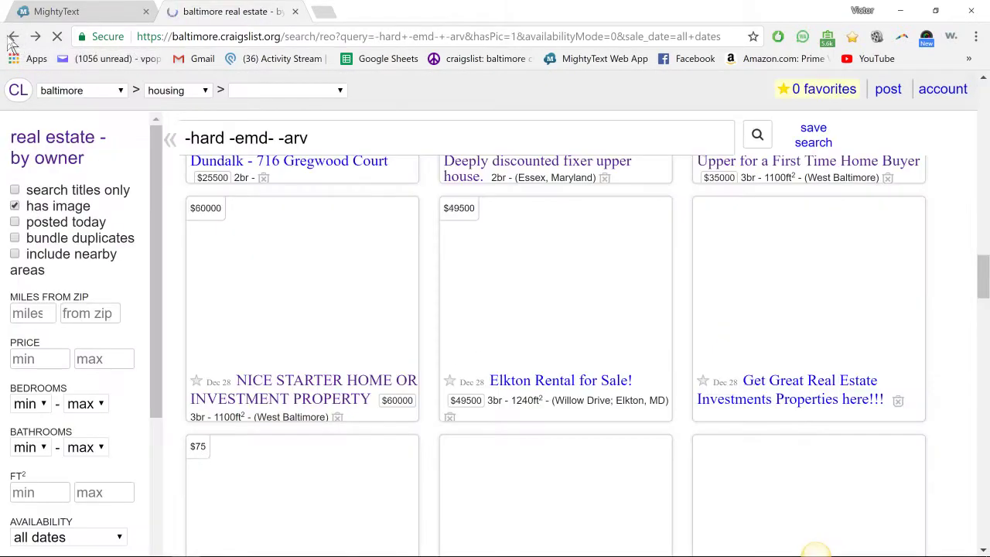
{"action": "scroll", "coordinate": [400, 290], "scroll_direction": "down", "scroll_amount": 3}
{"action": "scroll", "coordinate": [456, 340], "scroll_direction": "down", "scroll_amount": 1}
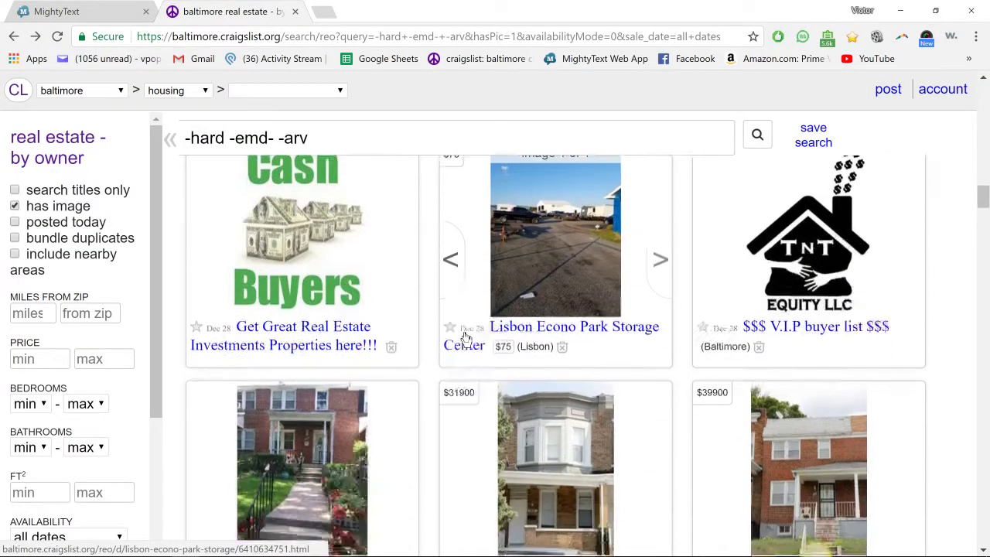
{"action": "scroll", "coordinate": [466, 340], "scroll_direction": "down", "scroll_amount": 2}
{"action": "scroll", "coordinate": [479, 371], "scroll_direction": "down", "scroll_amount": 3}
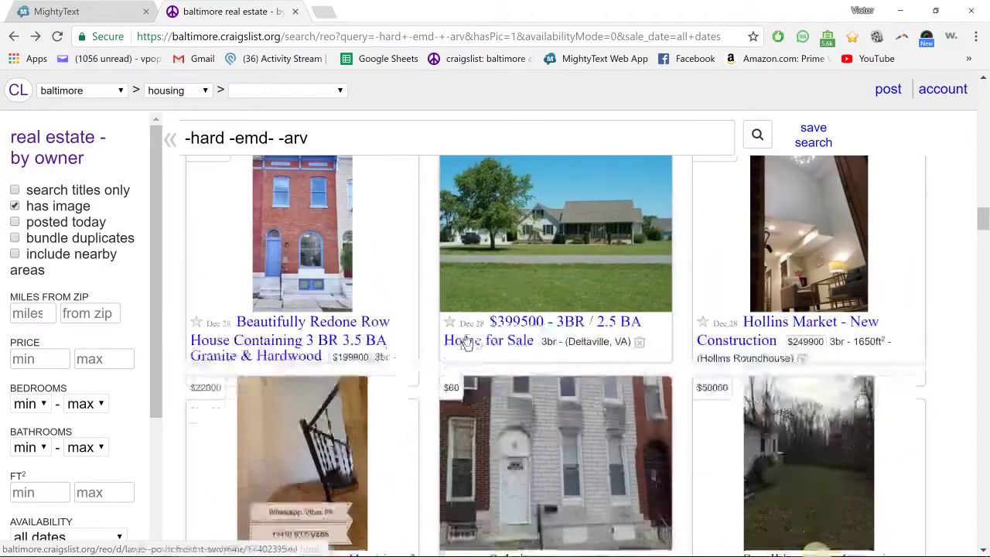
{"action": "scroll", "coordinate": [489, 388], "scroll_direction": "down", "scroll_amount": 2}
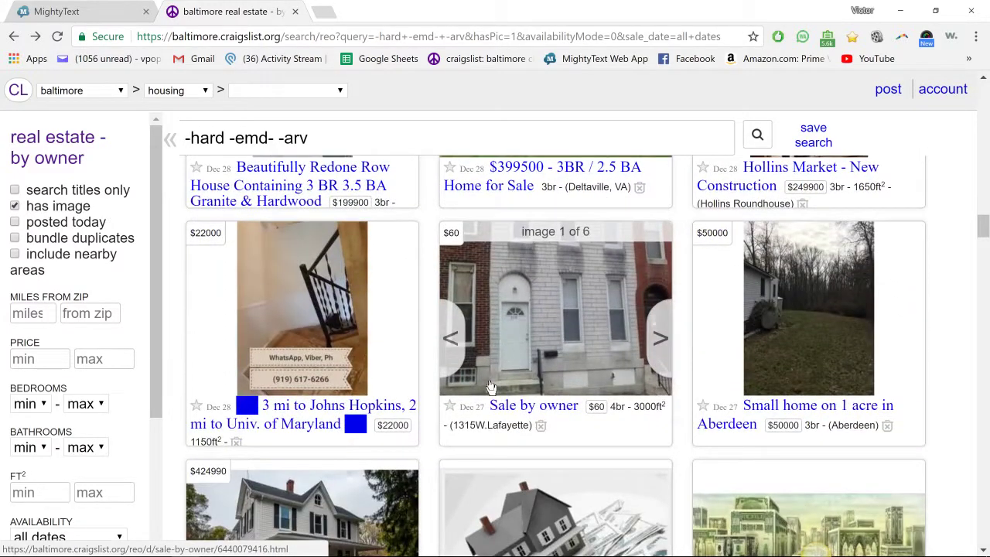
Step: Reveal and copy the Sale by owner listing's seller phone number
{"action": "left_click", "coordinate": [525, 357]}
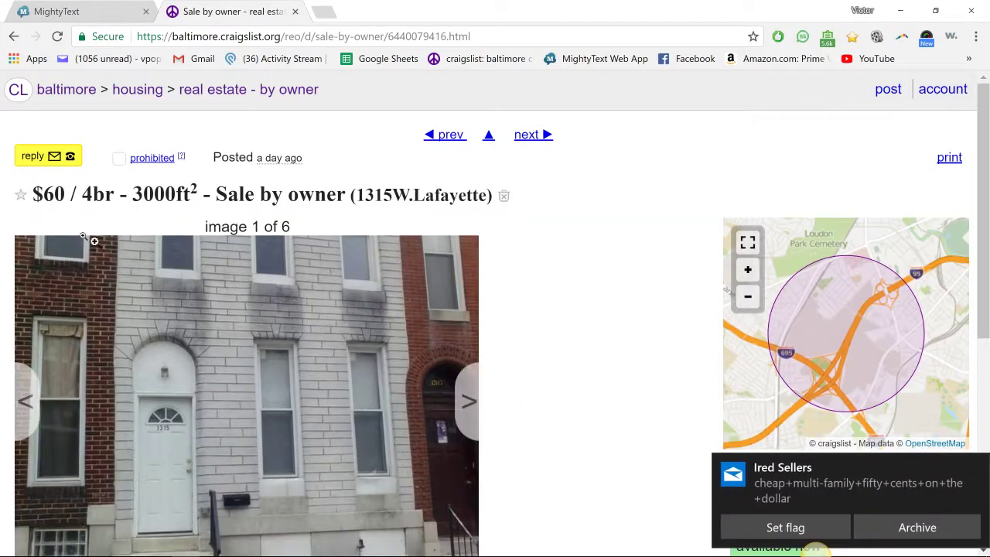
{"action": "scroll", "coordinate": [62, 185], "scroll_direction": "down", "scroll_amount": 4}
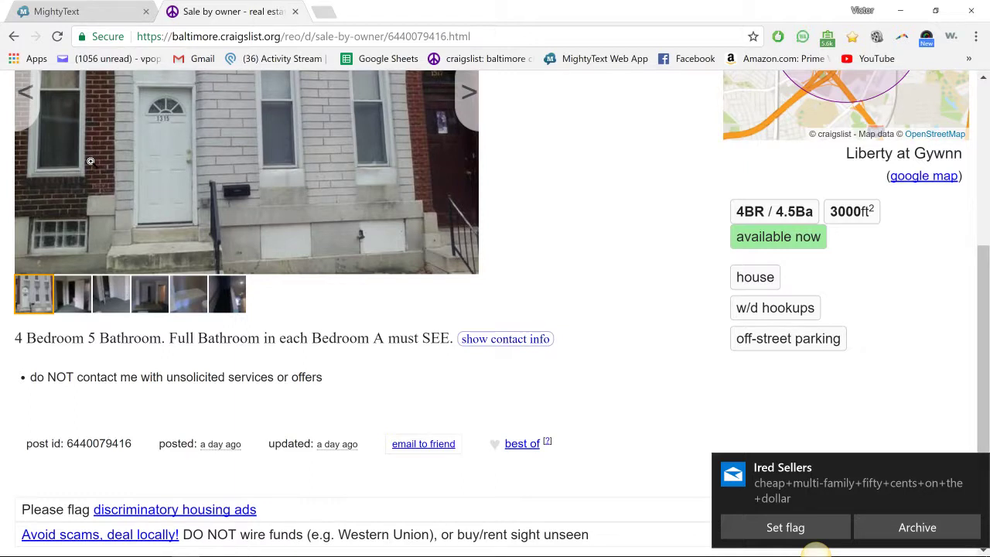
{"action": "left_click", "coordinate": [517, 338]}
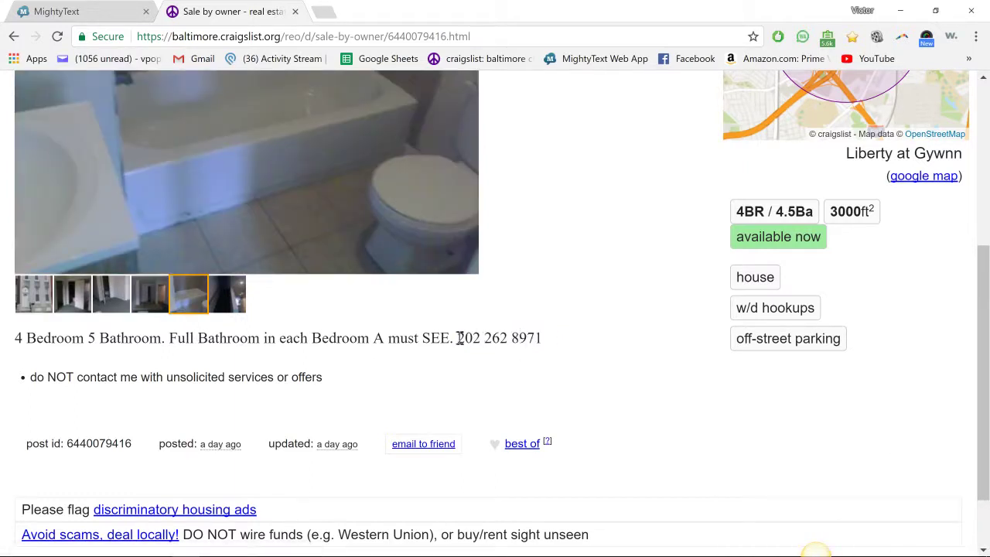
{"action": "left_click_drag", "start_coordinate": [465, 338], "coordinate": [544, 348]}
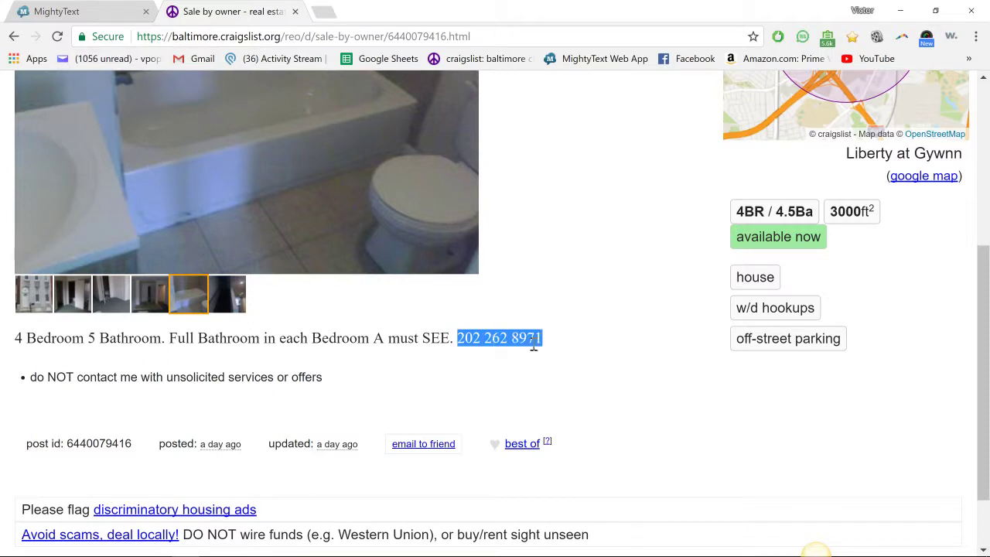
{"action": "right_click", "coordinate": [533, 347]}
{"action": "left_click", "coordinate": [558, 352]}
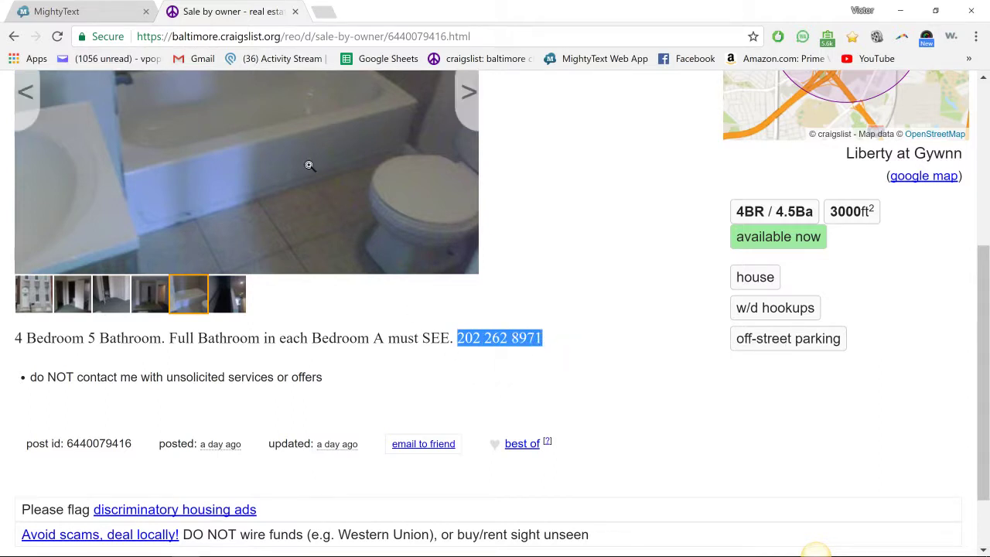
{"action": "left_click", "coordinate": [100, 11]}
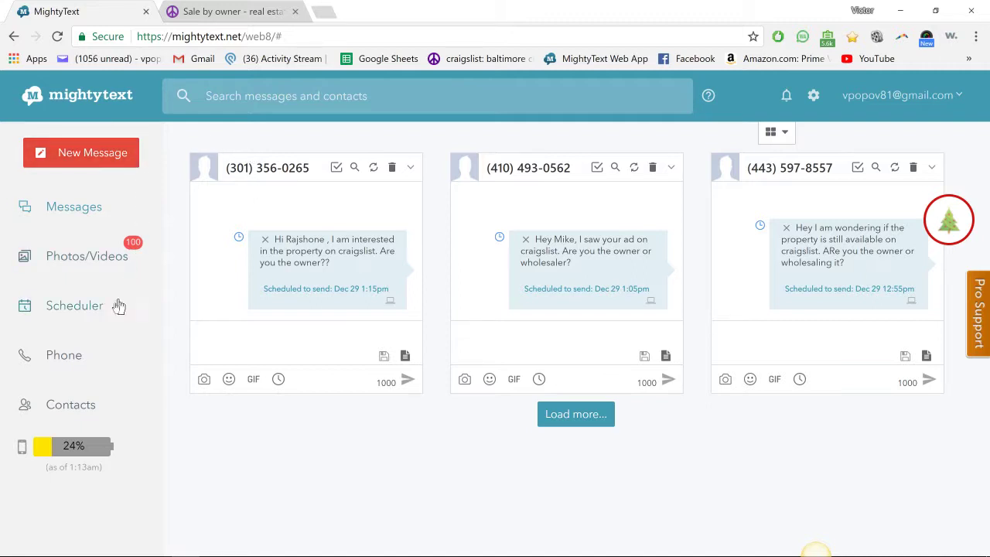
{"action": "left_click", "coordinate": [81, 361]}
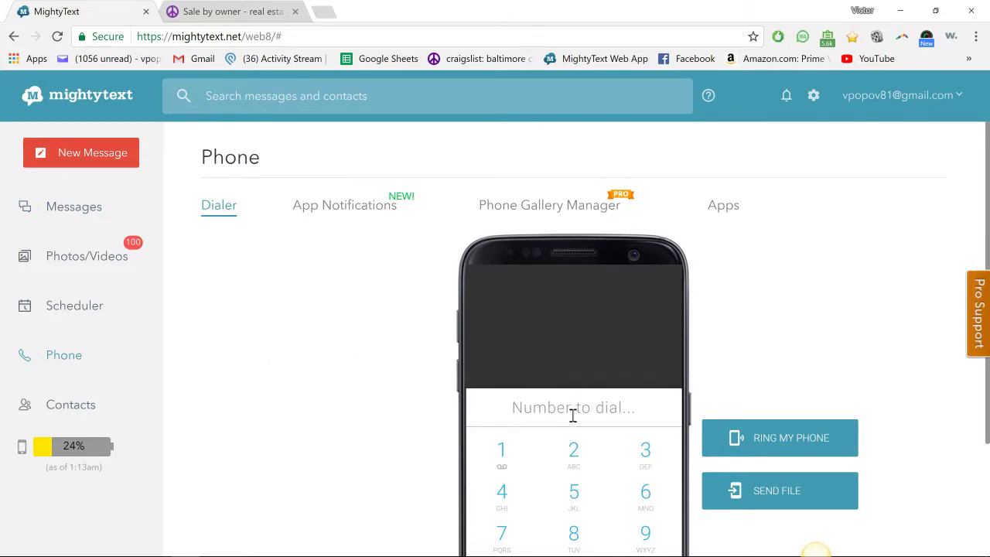
{"action": "scroll", "coordinate": [572, 410], "scroll_direction": "down", "scroll_amount": 2}
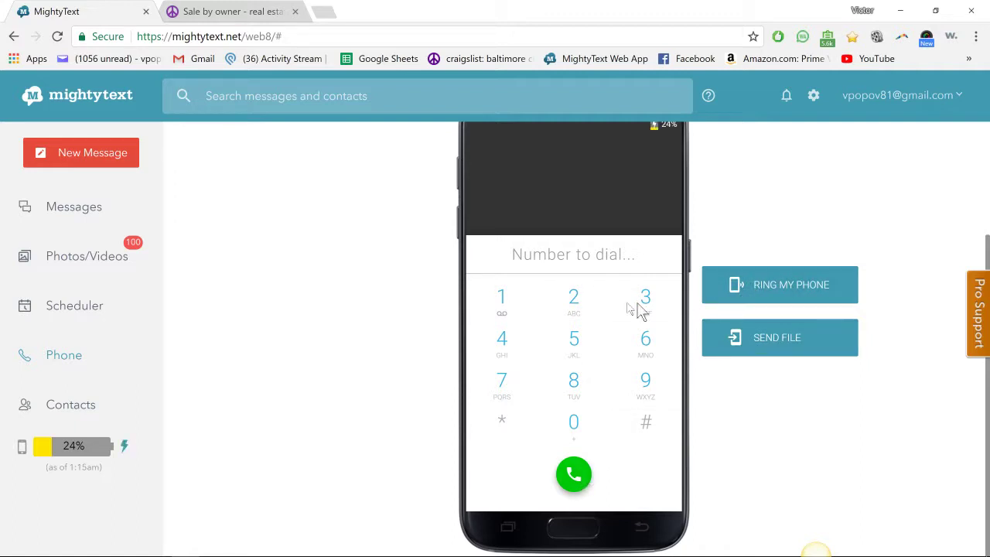
{"action": "left_click", "coordinate": [59, 212]}
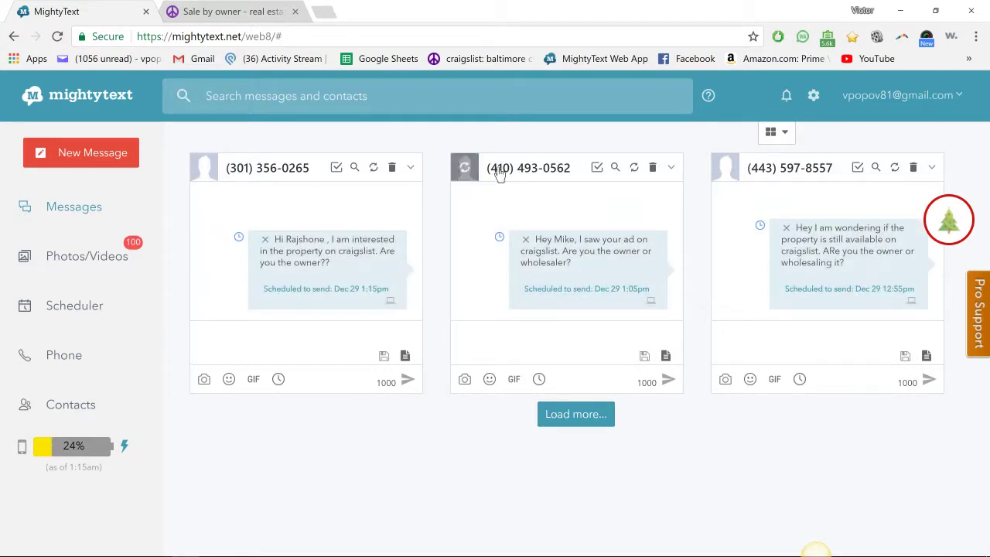
Step: Switch messages to Classic View and browse conversations, ending on the top thread
{"action": "left_click", "coordinate": [771, 133]}
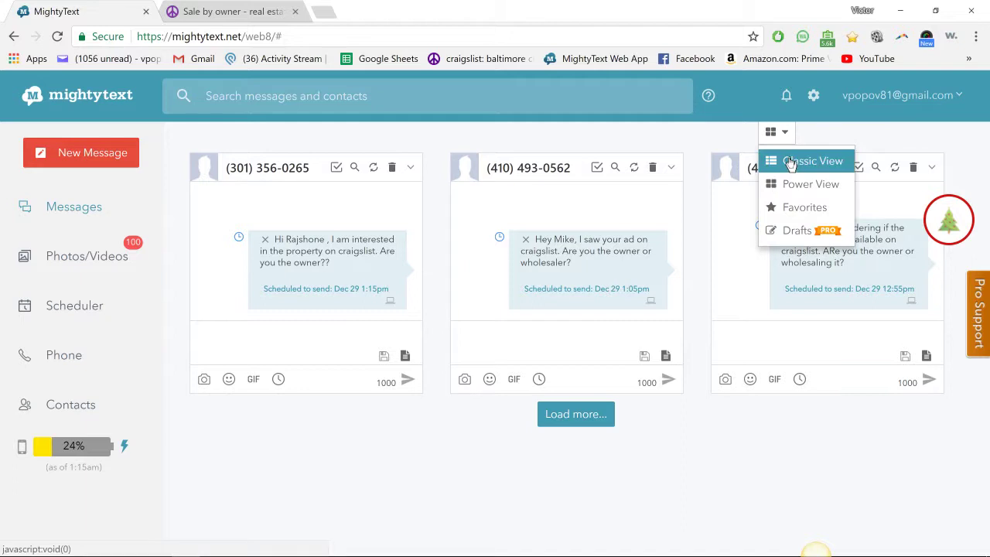
{"action": "left_click", "coordinate": [792, 161]}
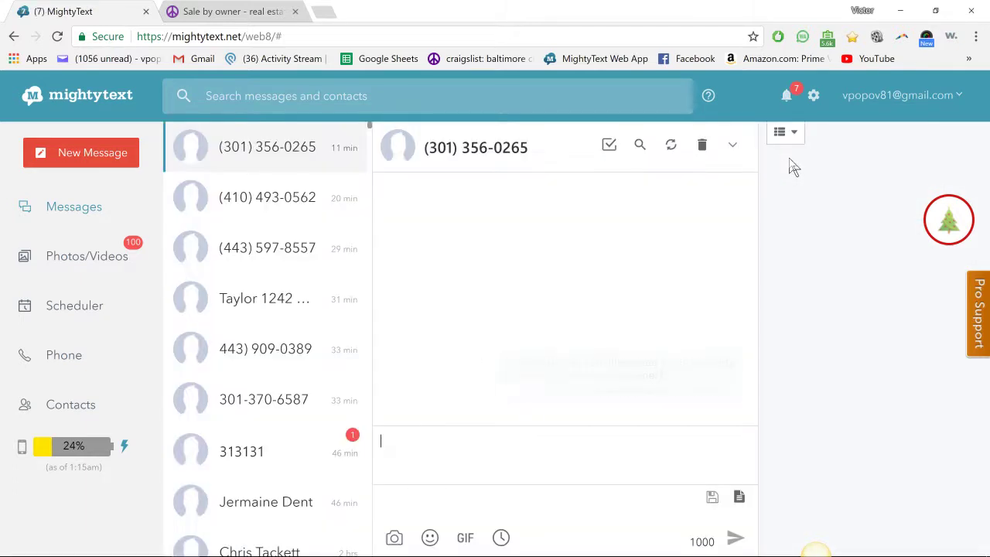
{"action": "left_click", "coordinate": [295, 207]}
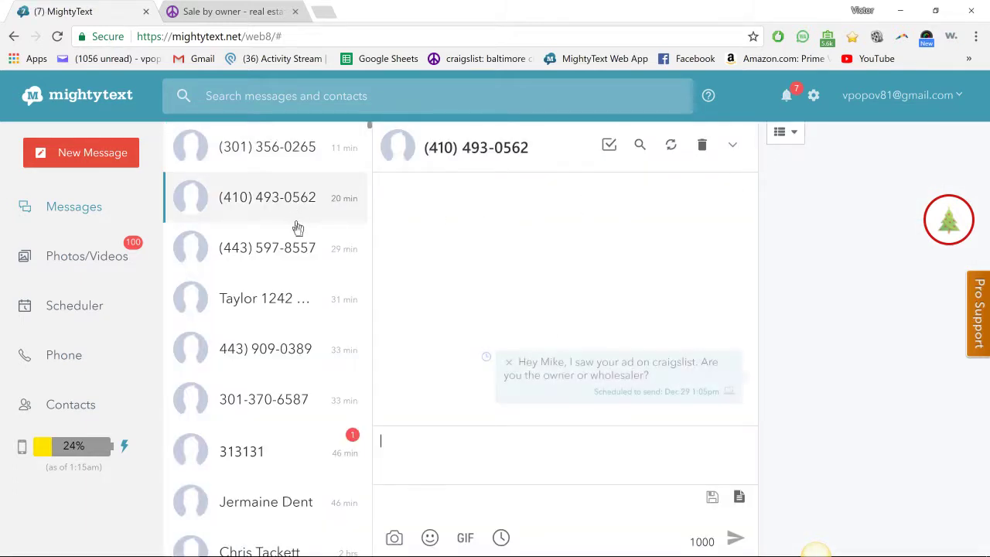
{"action": "left_click", "coordinate": [294, 249]}
{"action": "left_click", "coordinate": [294, 303]}
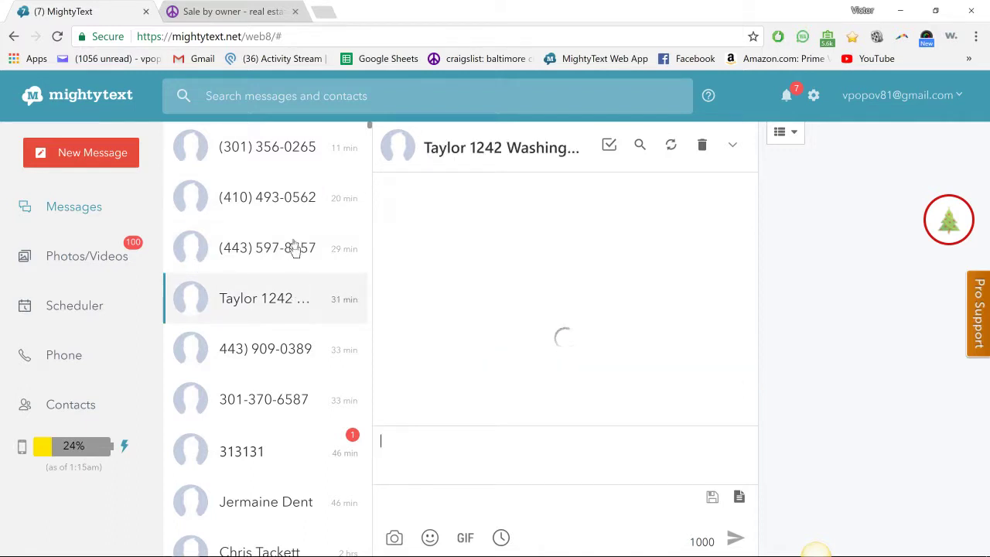
{"action": "left_click", "coordinate": [294, 196]}
{"action": "left_click", "coordinate": [295, 157]}
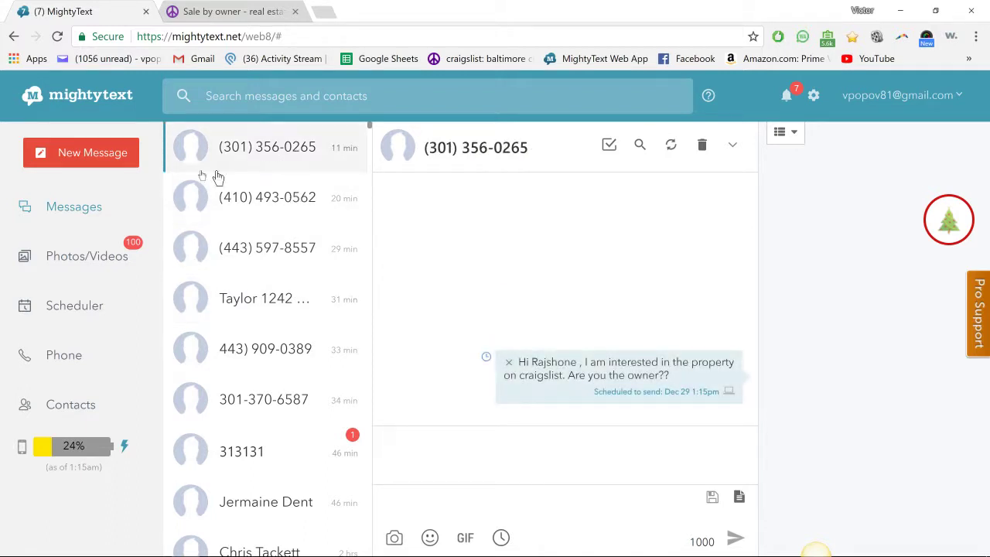
Step: Start a new message with the Craigslist seller's copied phone number as recipient
{"action": "left_click", "coordinate": [109, 158]}
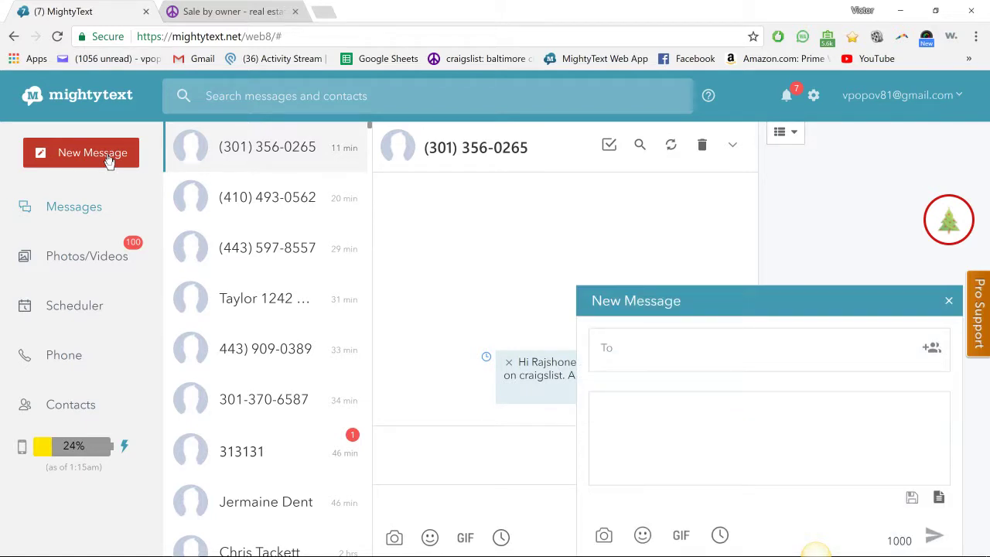
{"action": "left_click", "coordinate": [207, 12]}
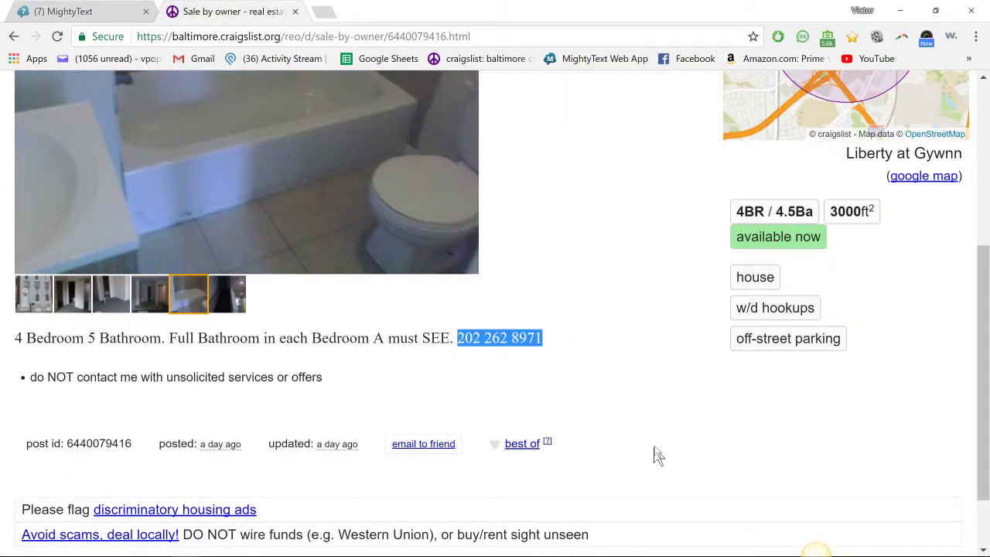
{"action": "right_click", "coordinate": [527, 330]}
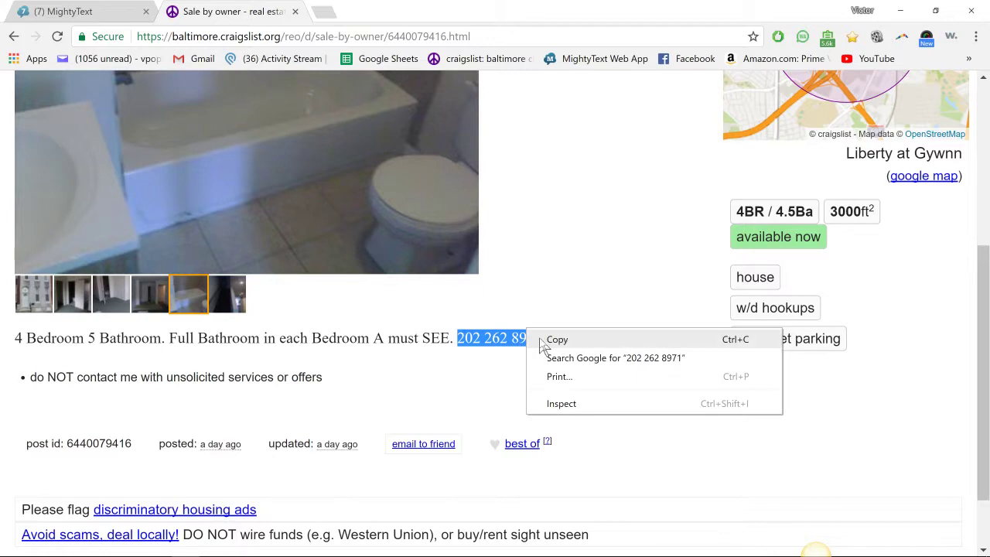
{"action": "left_click", "coordinate": [557, 339]}
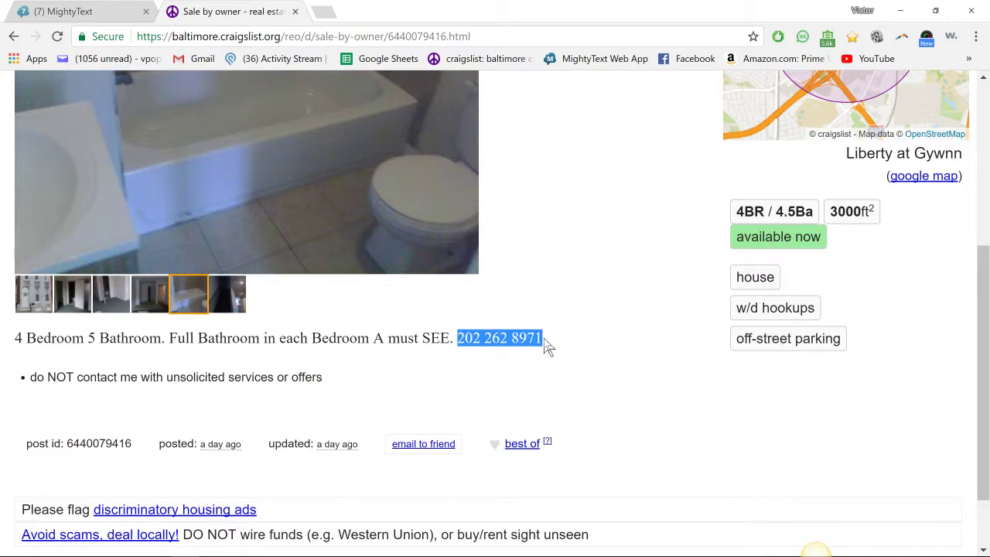
{"action": "left_click", "coordinate": [101, 10]}
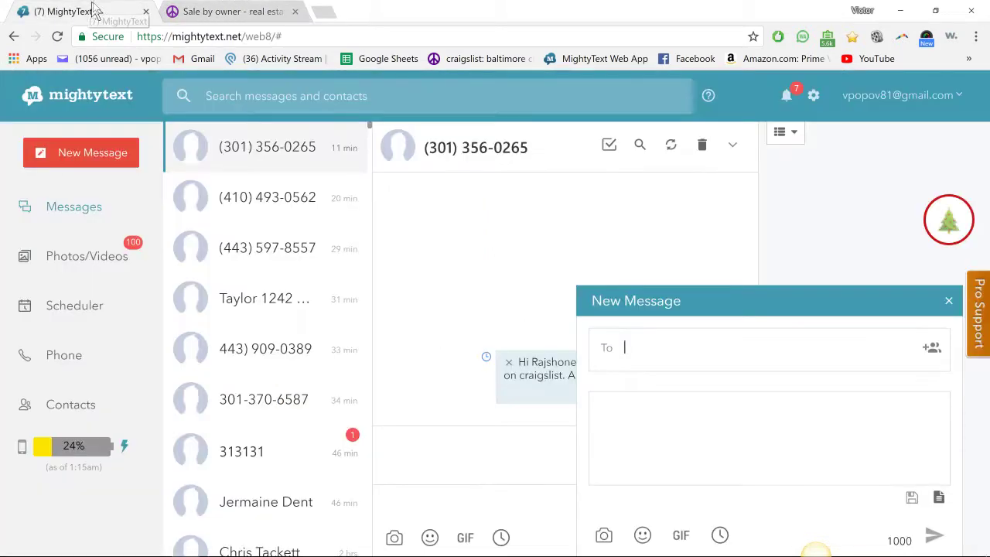
{"action": "right_click", "coordinate": [626, 346]}
{"action": "left_click", "coordinate": [654, 205]}
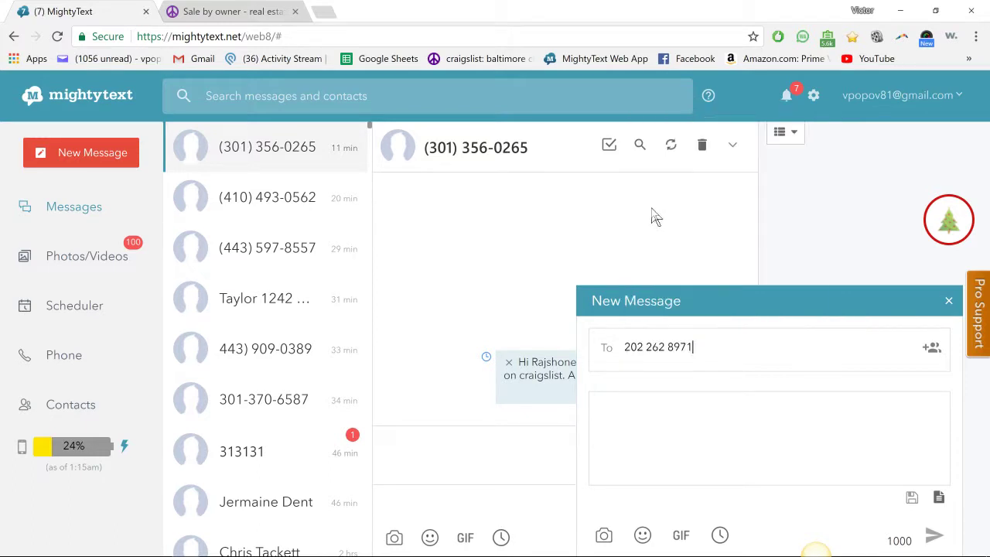
Step: Write a message asking the seller whether they own the CL property or it's being assigned
{"action": "left_click", "coordinate": [661, 438]}
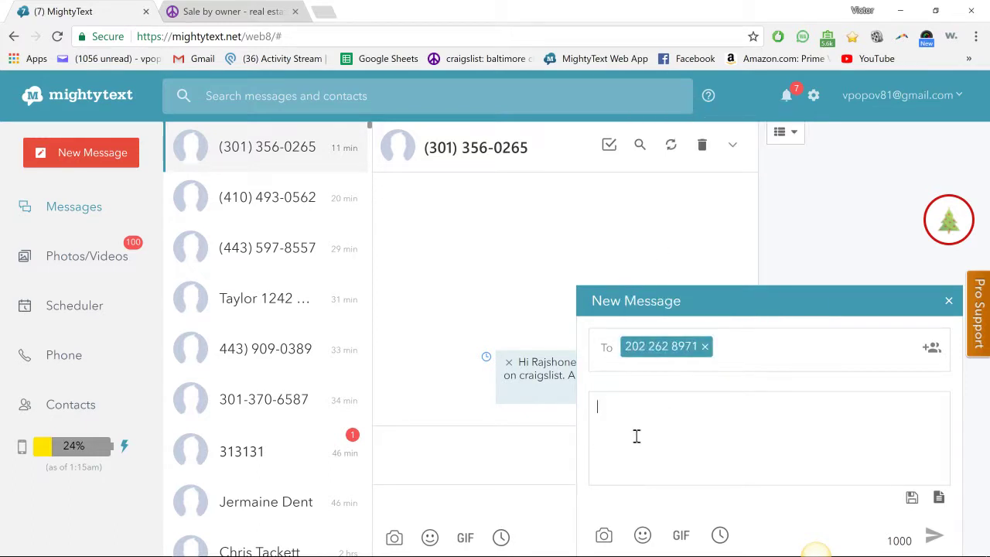
{"action": "type", "text": "Hi my name is Vic saw your pr"}
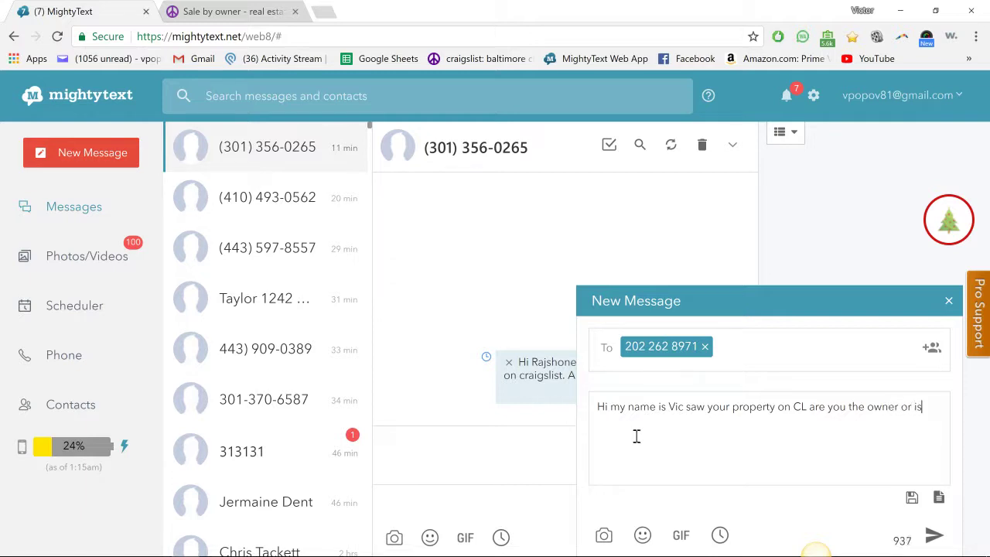
{"action": "type", "text": "operty being assigned"}
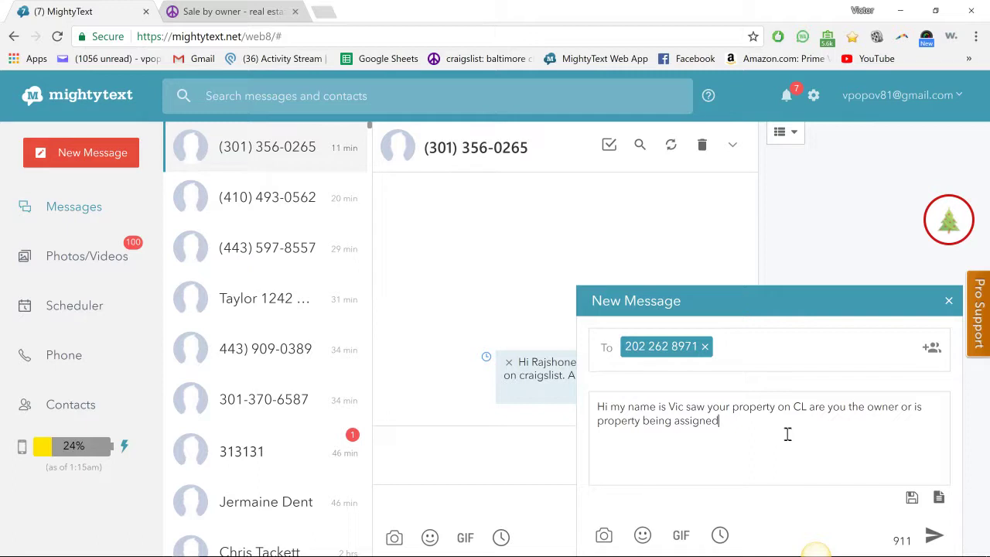
Step: Schedule the seller message to send Dec 29 at 1:25 PM
{"action": "left_click", "coordinate": [721, 536]}
{"action": "left_click", "coordinate": [821, 497]}
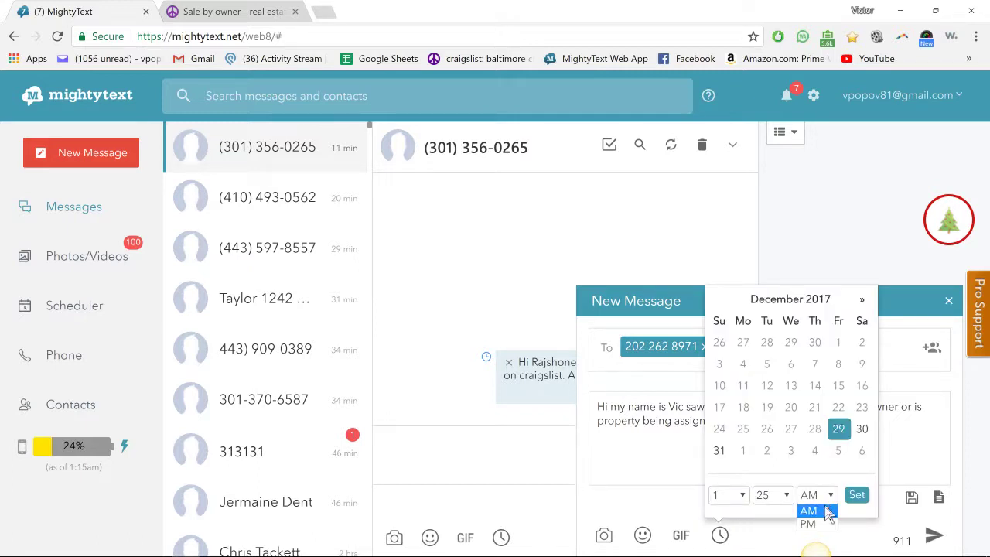
{"action": "left_click", "coordinate": [808, 523]}
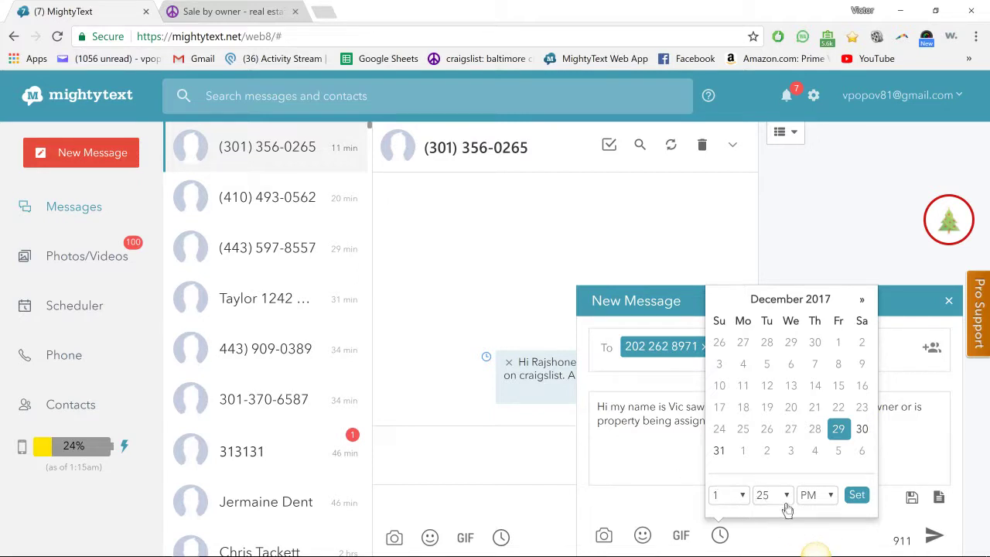
{"action": "left_click", "coordinate": [856, 495]}
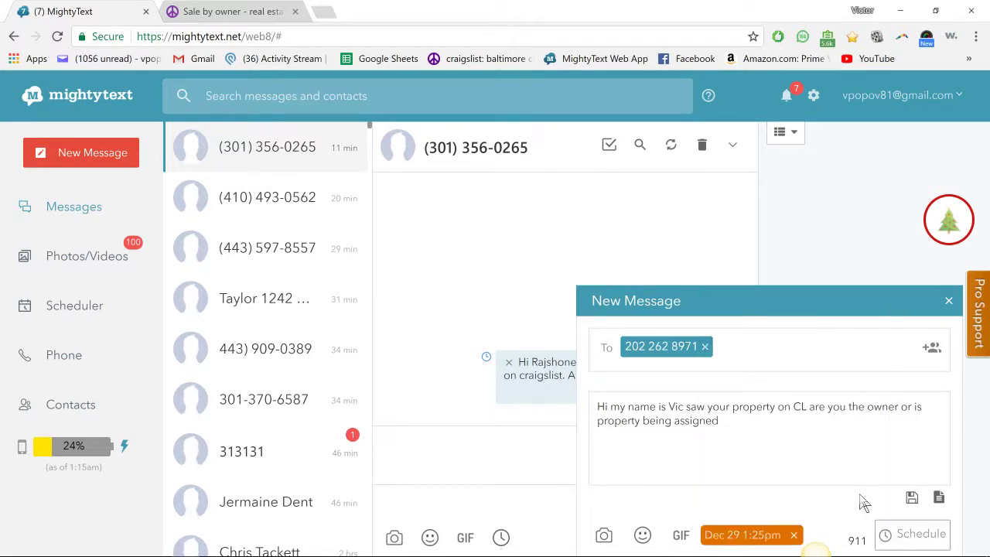
{"action": "left_click", "coordinate": [912, 535]}
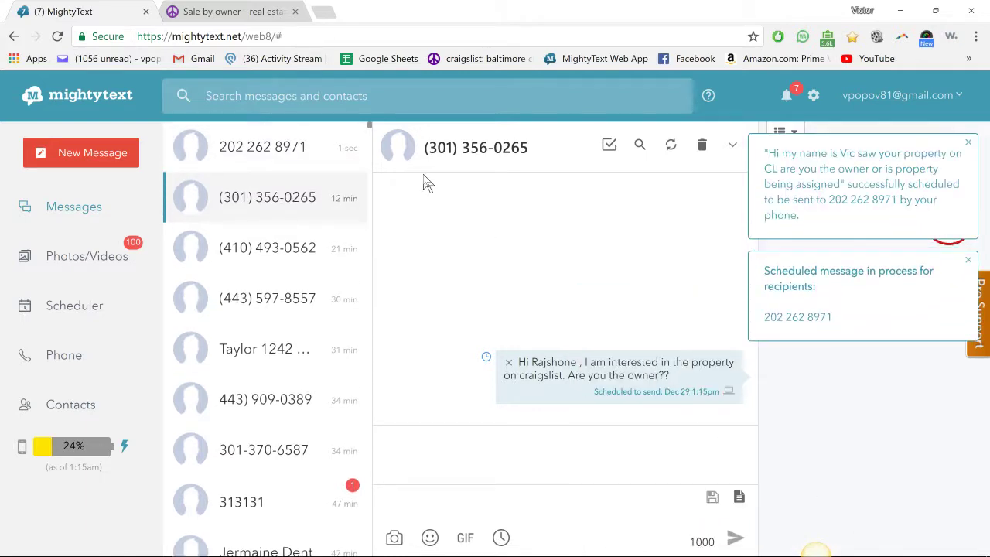
Step: Go back to the Craigslist real-estate-by-owner search results
{"action": "left_click", "coordinate": [200, 11]}
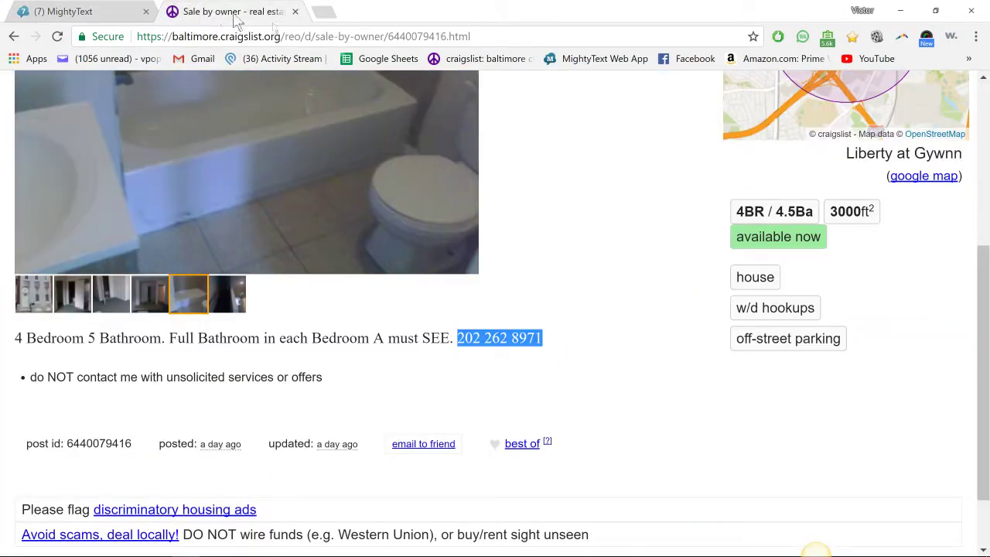
{"action": "scroll", "coordinate": [484, 175], "scroll_direction": "up", "scroll_amount": 4}
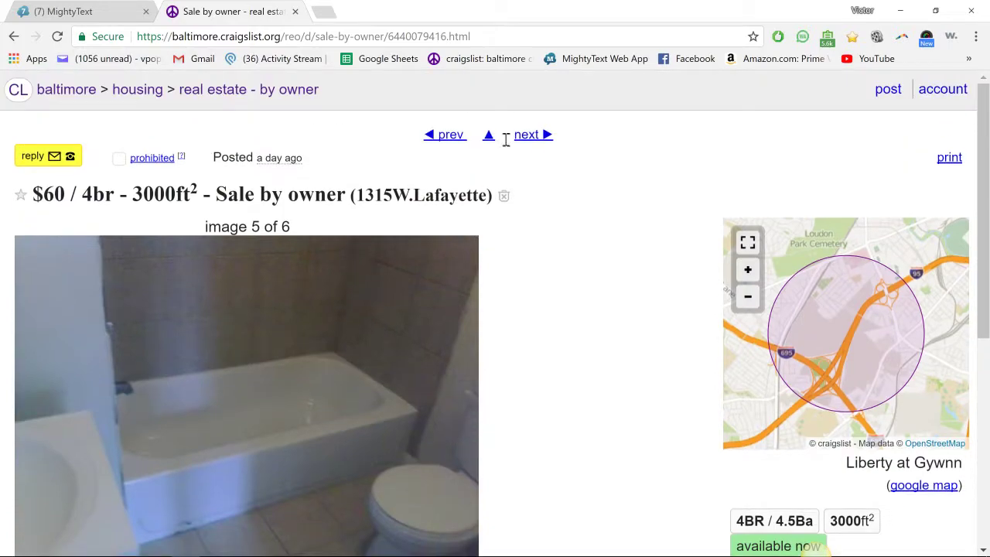
{"action": "left_click", "coordinate": [488, 138]}
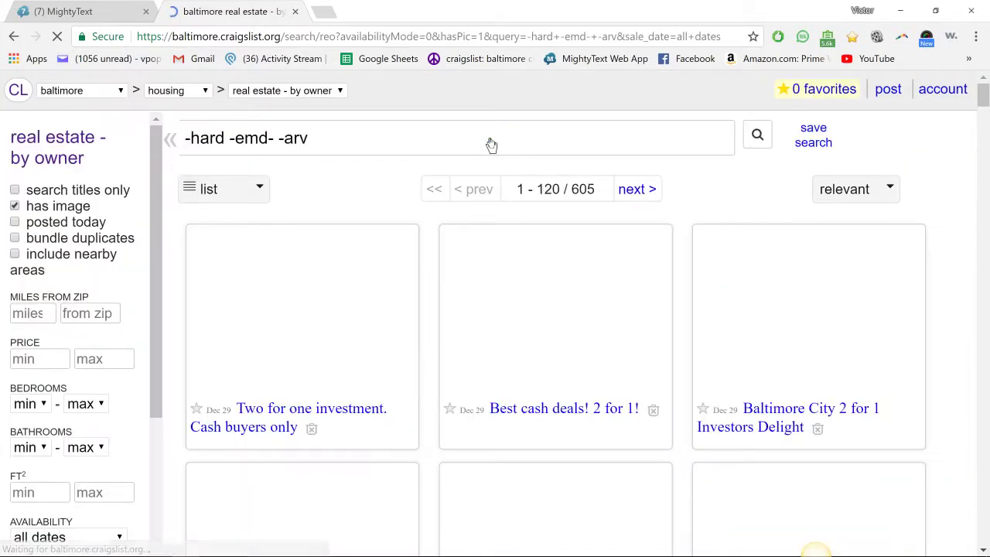
{"action": "scroll", "coordinate": [596, 234], "scroll_direction": "down", "scroll_amount": 10}
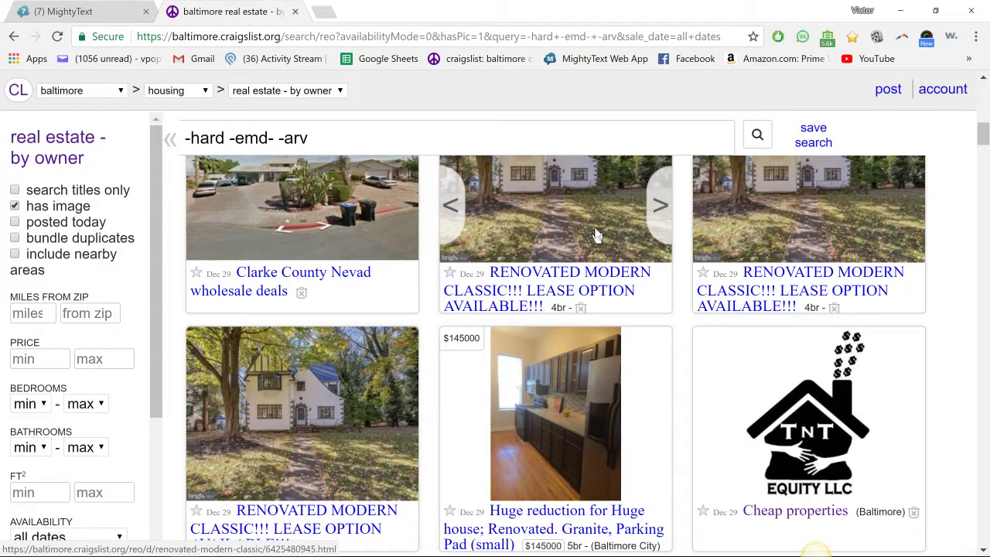
Step: View the RENOVATED MODERN CLASSIC listing's seller contact details, then return to results
{"action": "left_click", "coordinate": [596, 235]}
{"action": "scroll", "coordinate": [596, 236], "scroll_direction": "down", "scroll_amount": 4}
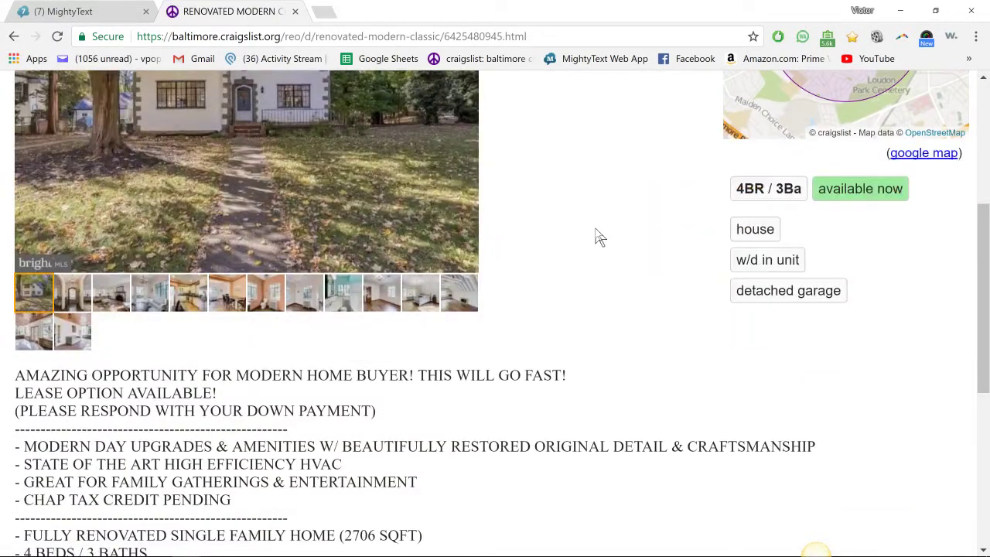
{"action": "scroll", "coordinate": [596, 236], "scroll_direction": "down", "scroll_amount": 3}
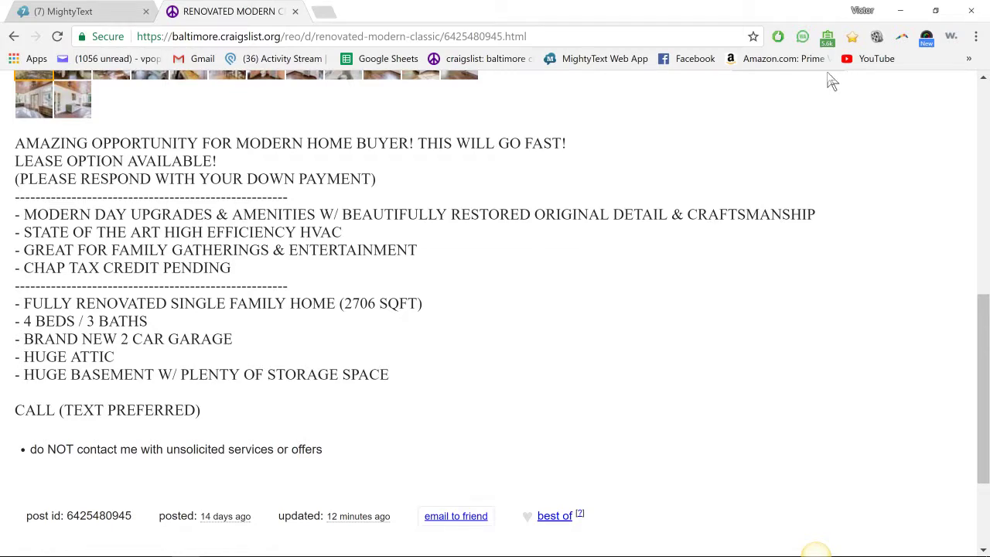
{"action": "scroll", "coordinate": [782, 212], "scroll_direction": "up", "scroll_amount": 2}
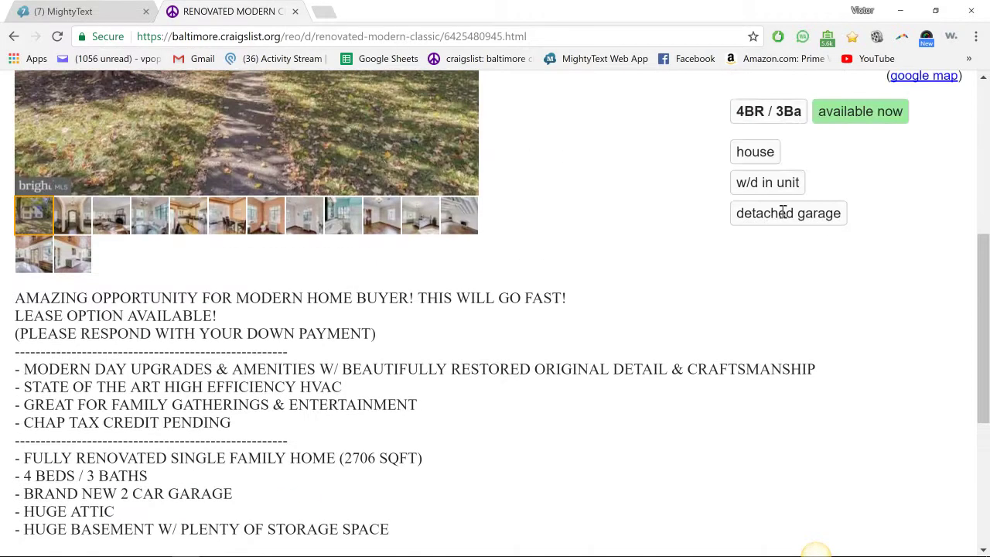
{"action": "scroll", "coordinate": [771, 218], "scroll_direction": "up", "scroll_amount": 5}
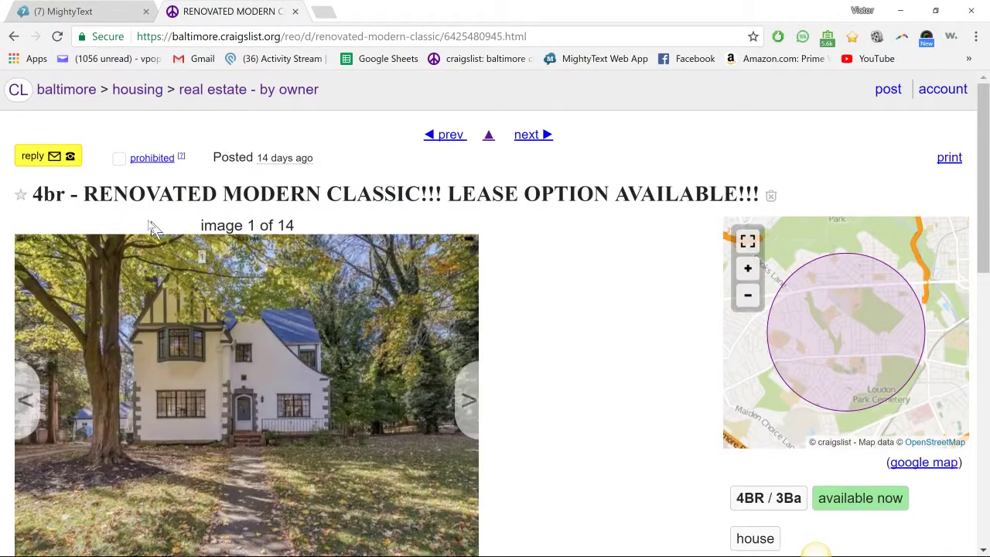
{"action": "left_click", "coordinate": [71, 160]}
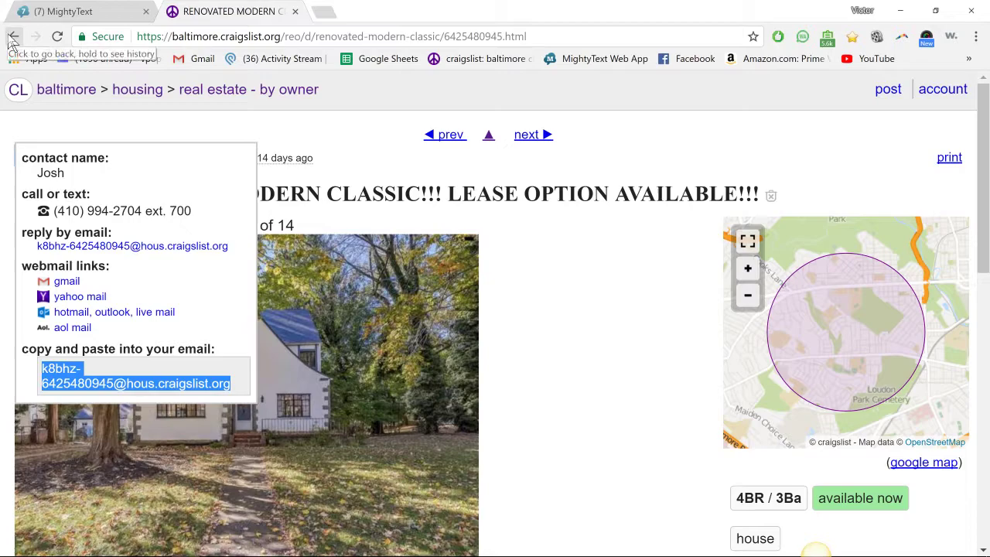
{"action": "left_click", "coordinate": [489, 137]}
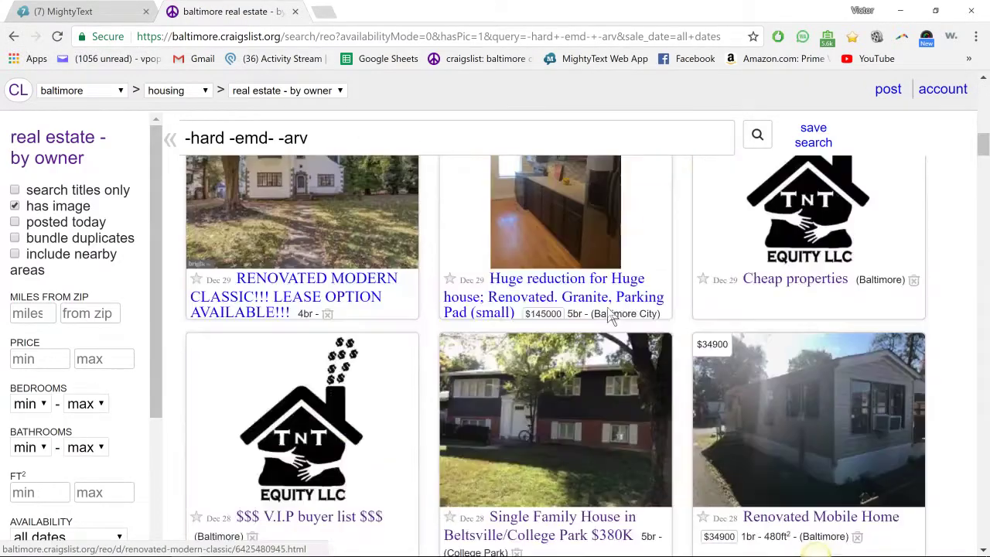
{"action": "scroll", "coordinate": [609, 313], "scroll_direction": "down", "scroll_amount": 15}
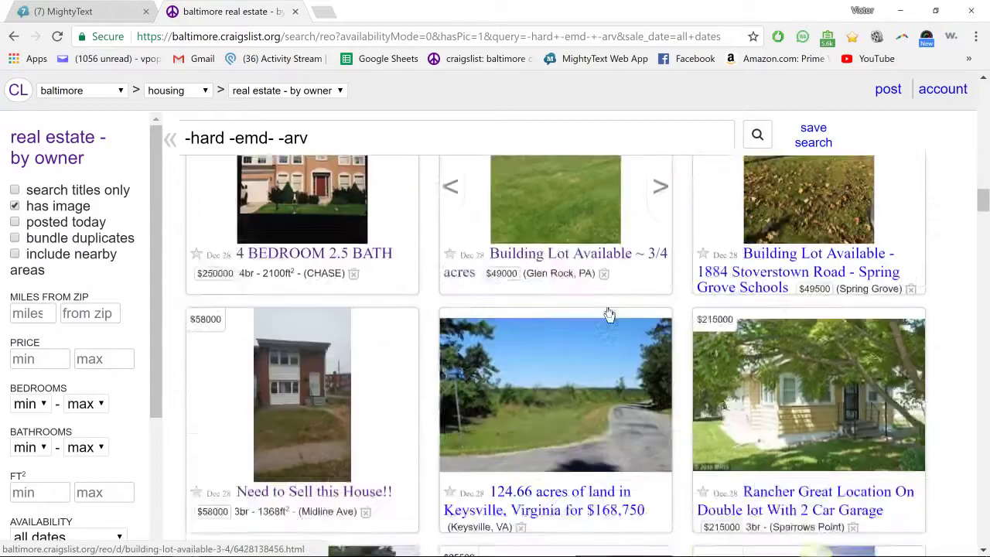
{"action": "scroll", "coordinate": [609, 313], "scroll_direction": "down", "scroll_amount": 7}
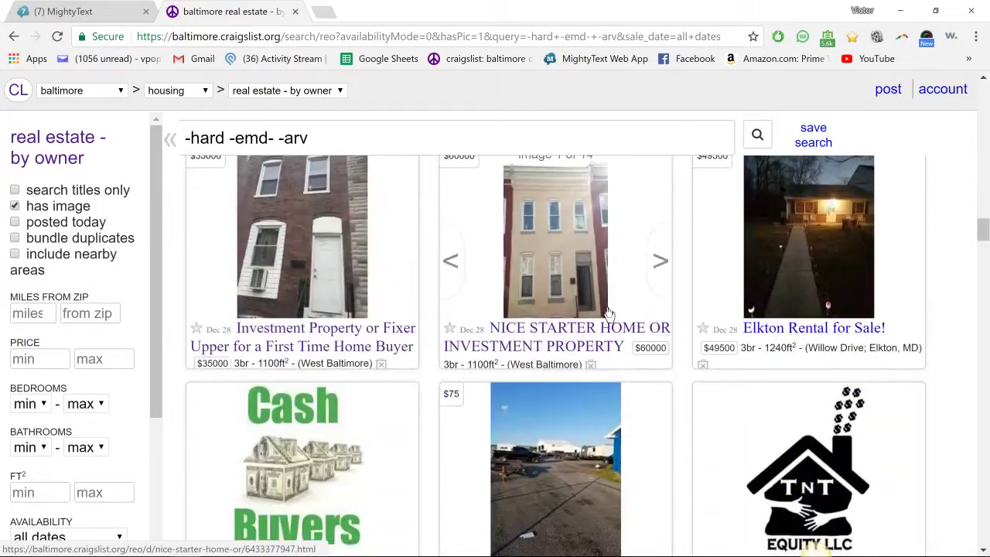
Step: Open the Elkton Rental for Sale! listing on Craigslist and look through it
{"action": "left_click", "coordinate": [807, 246]}
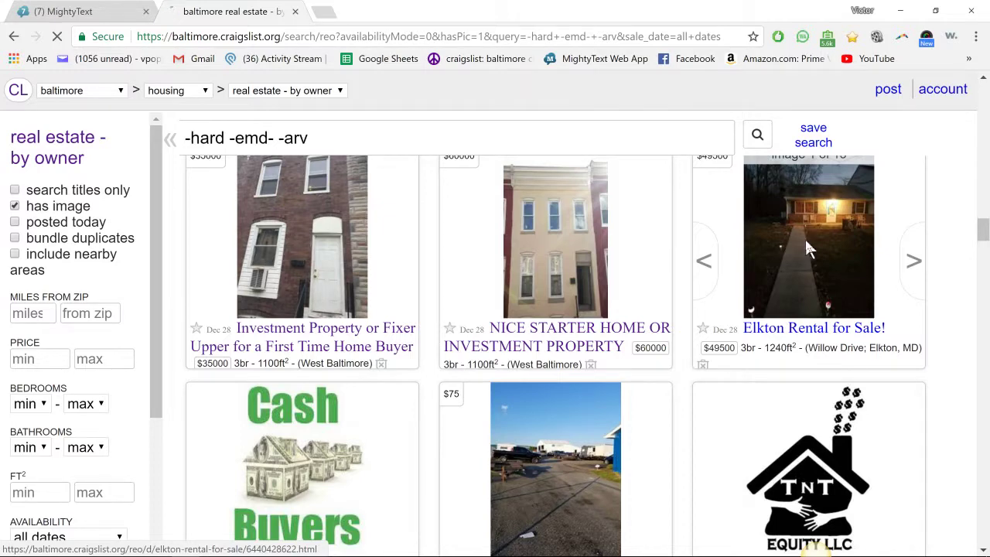
{"action": "scroll", "coordinate": [487, 350], "scroll_direction": "down", "scroll_amount": 4}
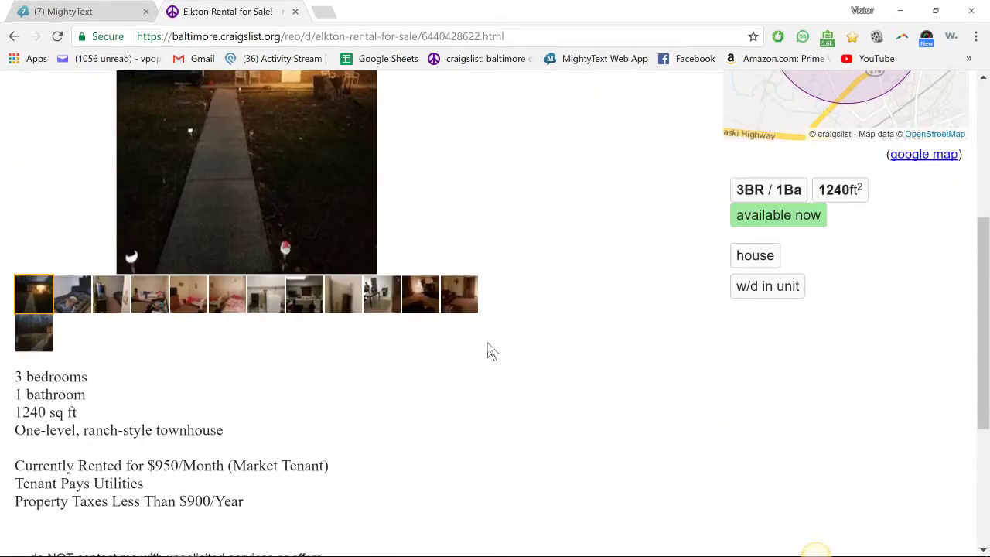
{"action": "scroll", "coordinate": [487, 352], "scroll_direction": "down", "scroll_amount": 3}
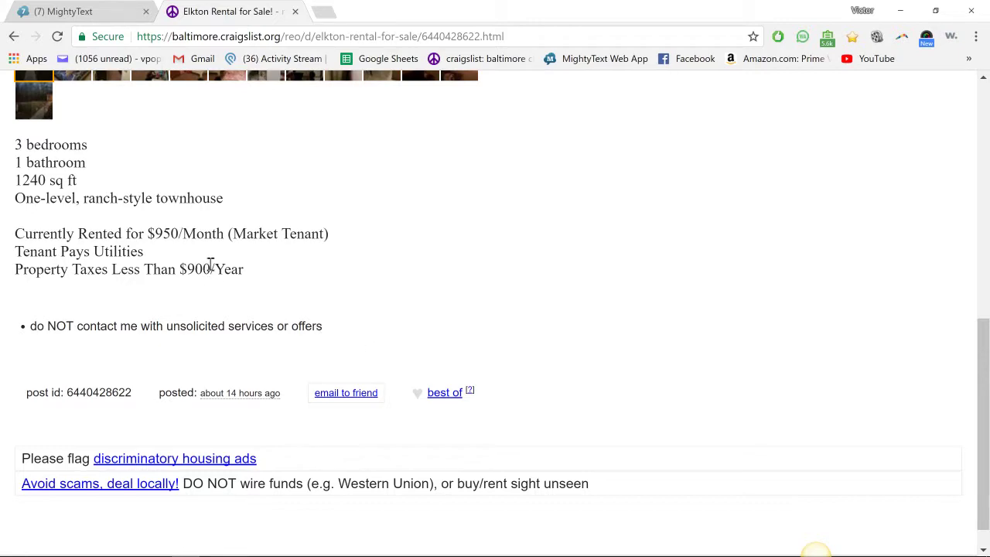
{"action": "scroll", "coordinate": [224, 268], "scroll_direction": "up", "scroll_amount": 2}
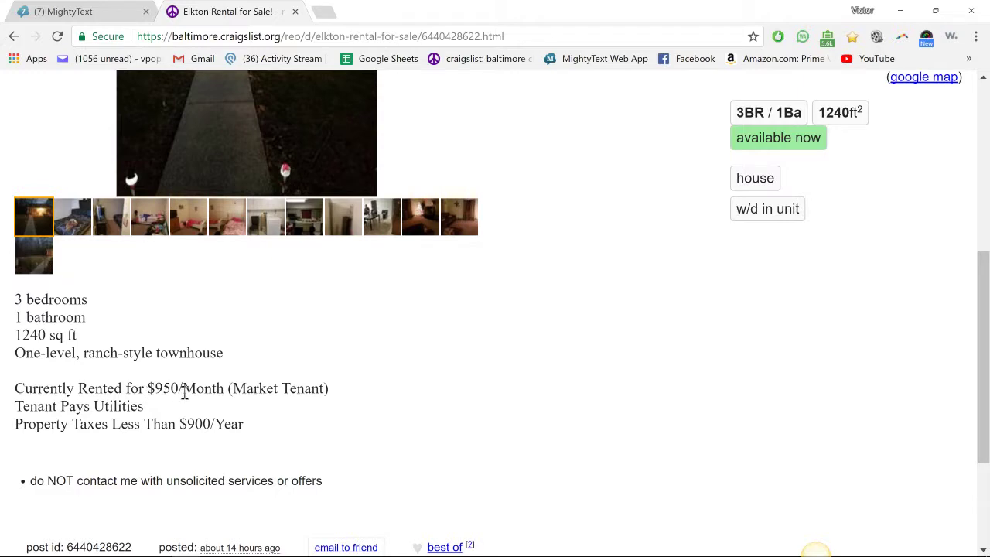
{"action": "scroll", "coordinate": [182, 392], "scroll_direction": "up", "scroll_amount": 5}
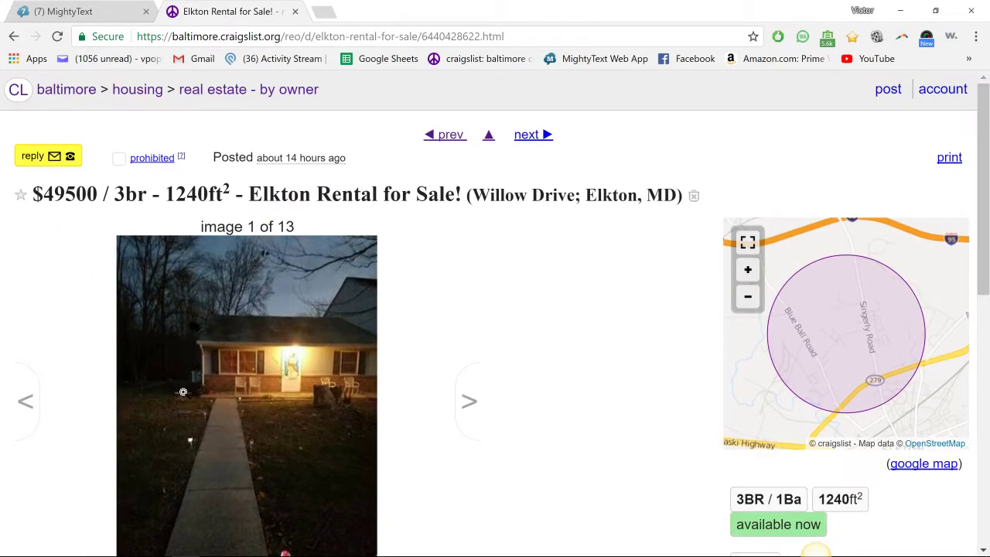
{"action": "scroll", "coordinate": [185, 391], "scroll_direction": "down", "scroll_amount": 4}
{"action": "scroll", "coordinate": [186, 391], "scroll_direction": "up", "scroll_amount": 4}
Step: Reveal the Elkton seller's phone number, copy it, and return to the MightyText tab
{"action": "left_click", "coordinate": [71, 158]}
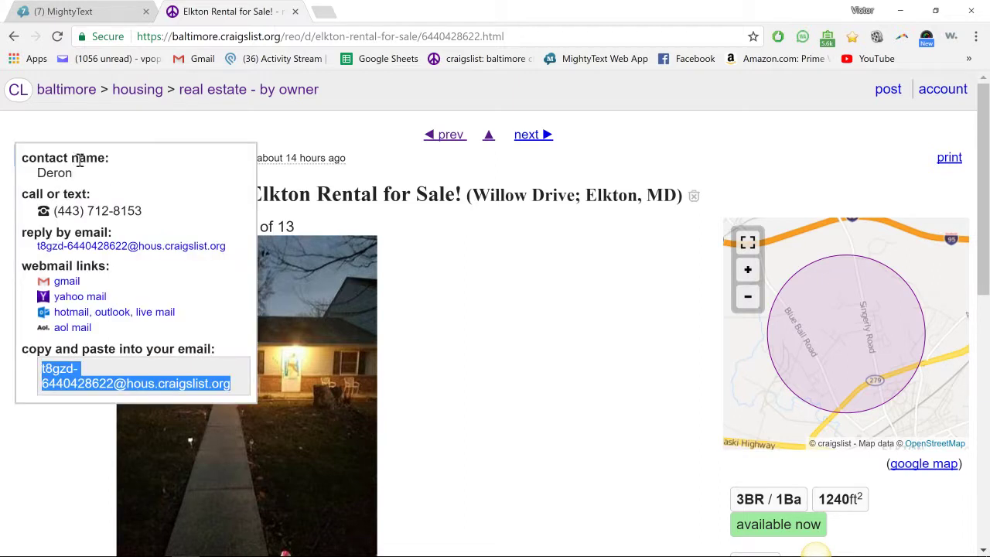
{"action": "left_click_drag", "start_coordinate": [53, 210], "coordinate": [153, 220]}
{"action": "right_click", "coordinate": [136, 214]}
{"action": "left_click", "coordinate": [154, 224]}
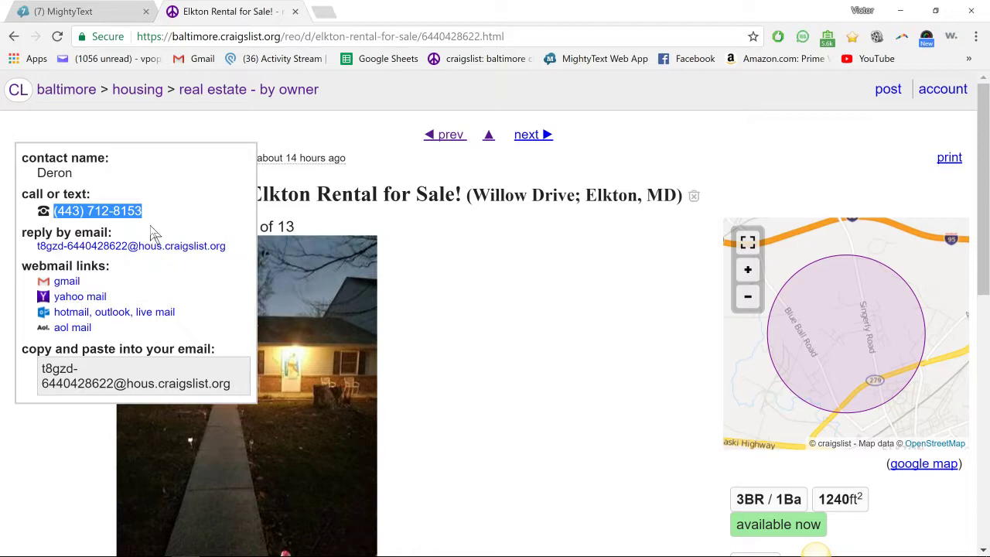
{"action": "left_click", "coordinate": [88, 11]}
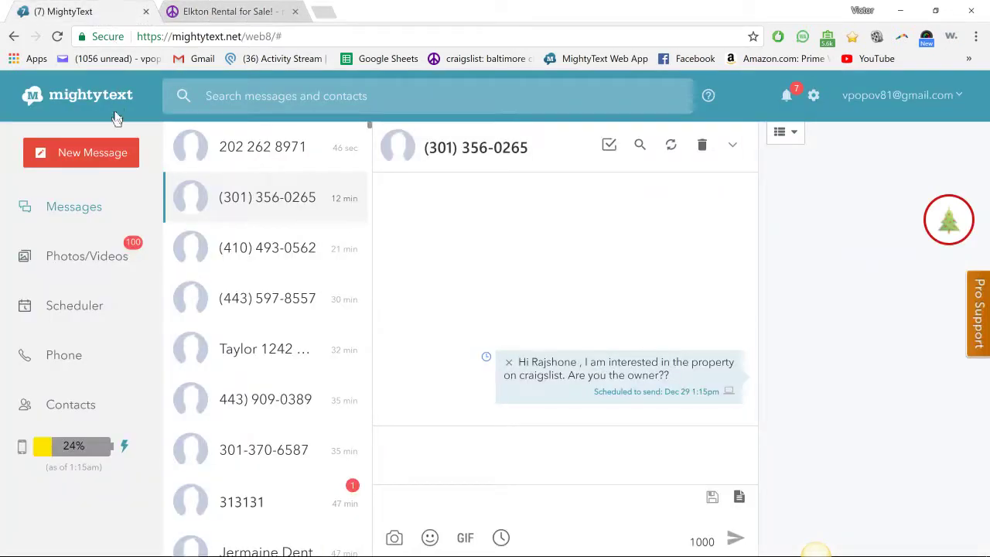
Step: Draft a new text to the pasted Elkton number, greeting the seller by name and asking if they own the property or it's being assigned
{"action": "left_click", "coordinate": [98, 158]}
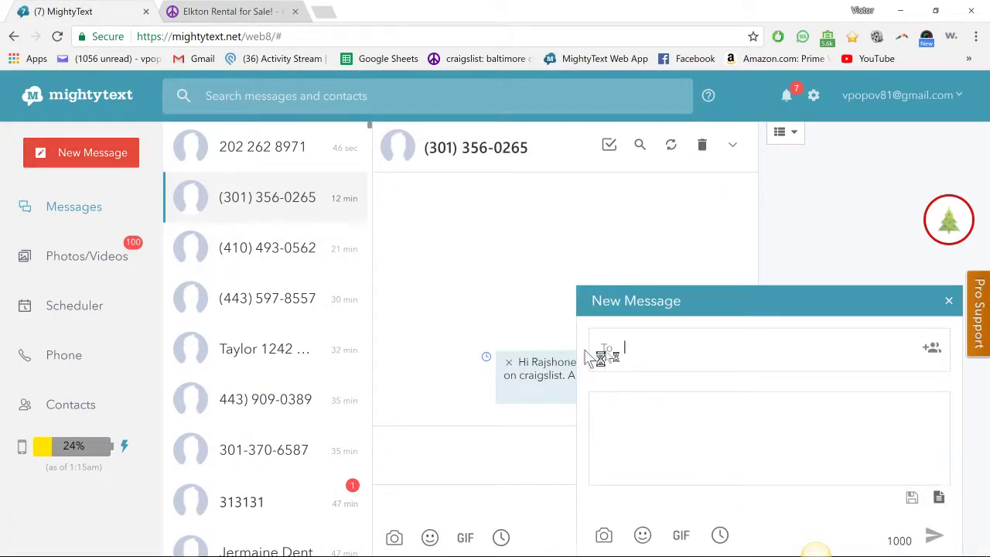
{"action": "right_click", "coordinate": [656, 352]}
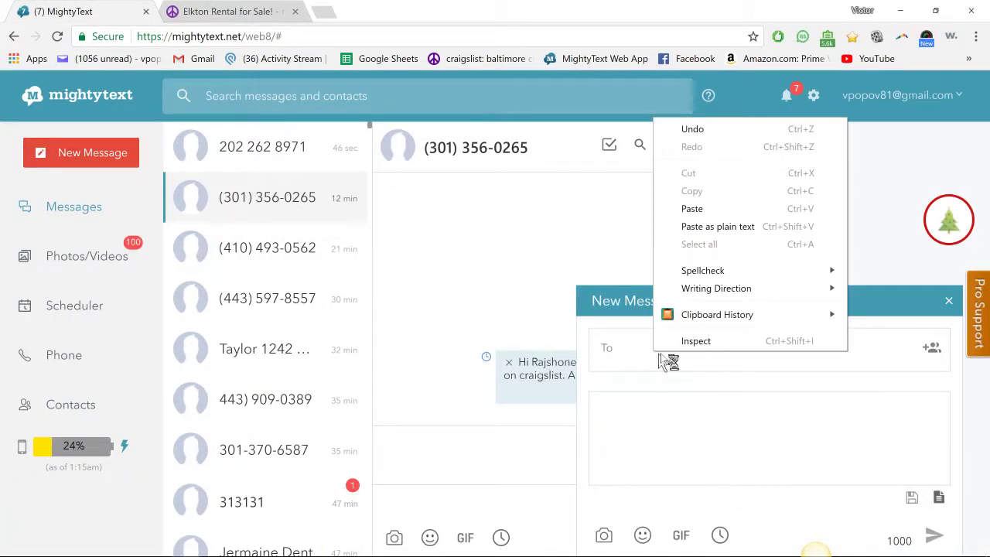
{"action": "left_click", "coordinate": [698, 214]}
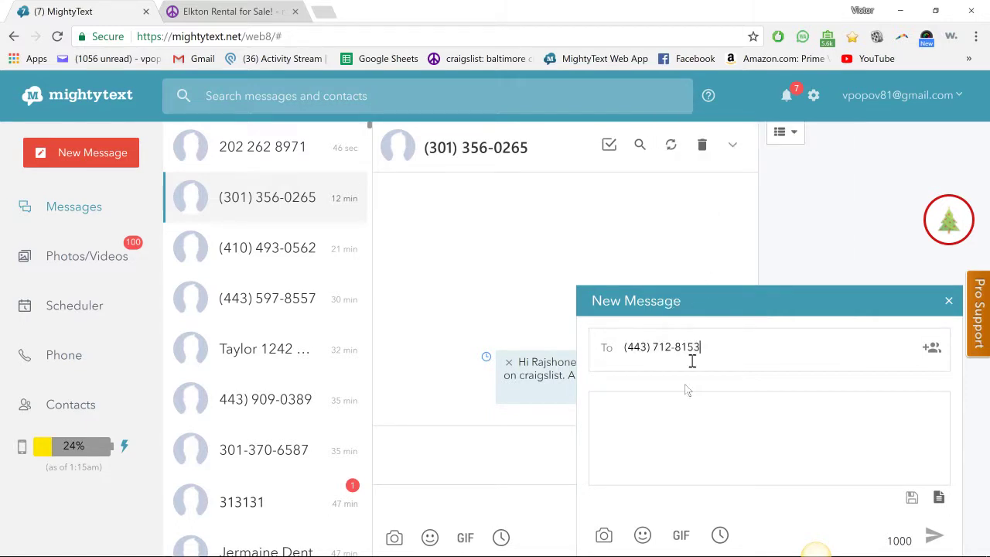
{"action": "left_click", "coordinate": [680, 426]}
{"action": "type", "text": "Hi Dero"}
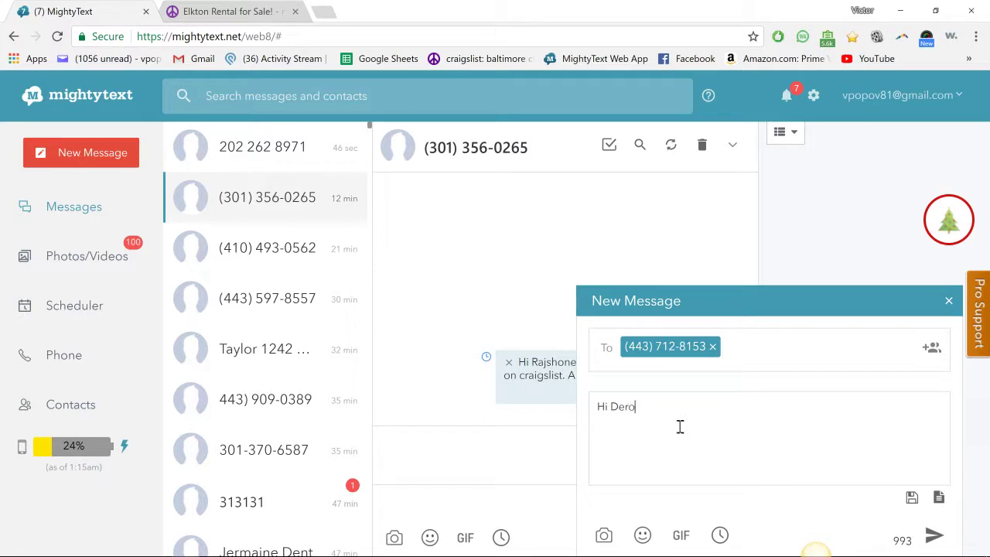
{"action": "type", "text": "n, saw you rproperty in "}
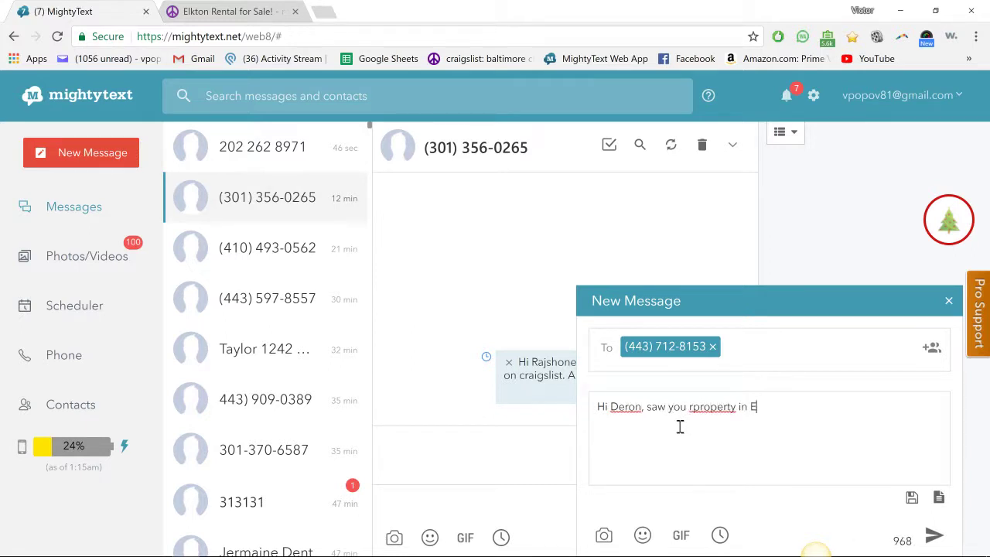
{"action": "type", "text": "Elkton, are you the owne"}
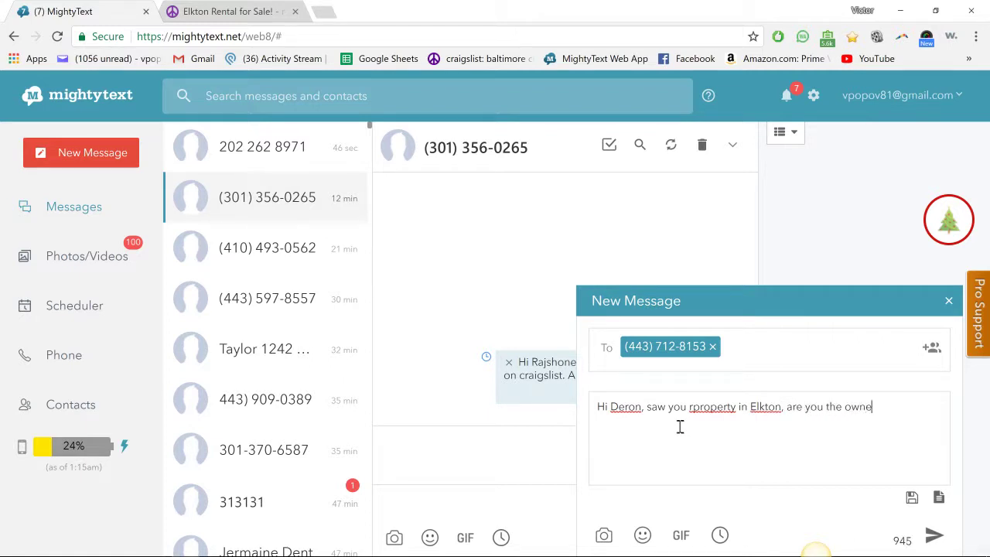
{"action": "type", "text": "r or is this one be"}
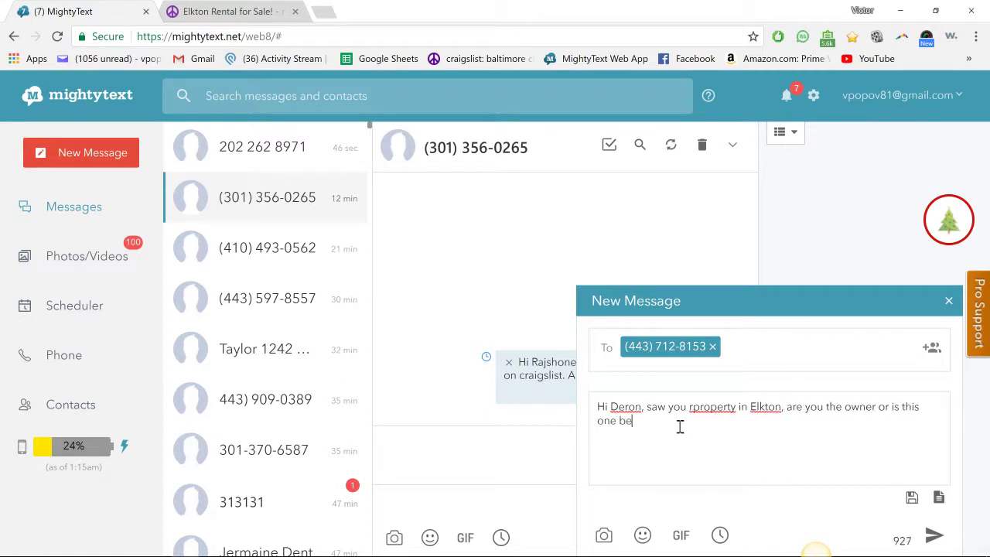
{"action": "type", "text": "ing assigned?"}
Step: Schedule the Elkton message to send on Dec 29 at 1:25 PM
{"action": "left_click", "coordinate": [719, 535]}
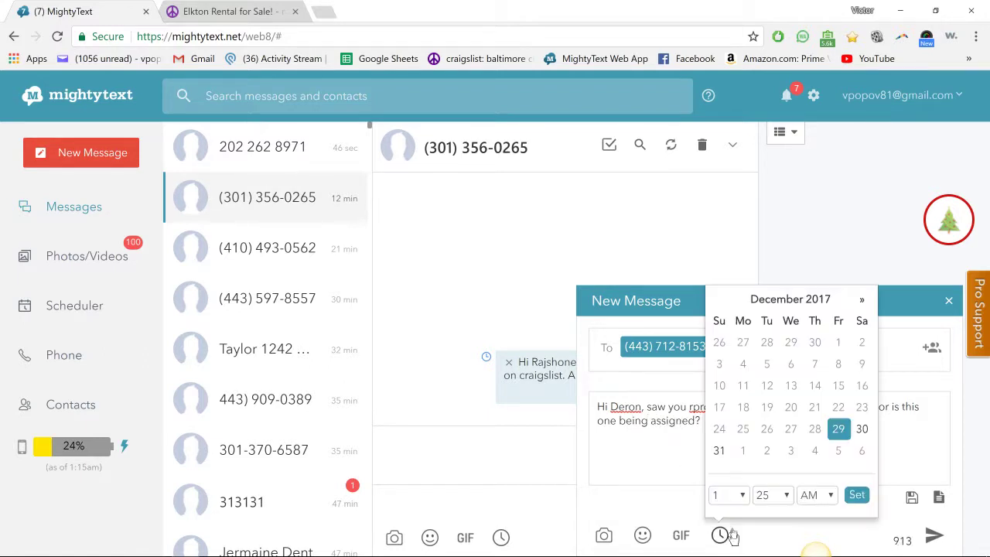
{"action": "left_click", "coordinate": [812, 495]}
{"action": "left_click", "coordinate": [813, 516]}
{"action": "left_click", "coordinate": [862, 498]}
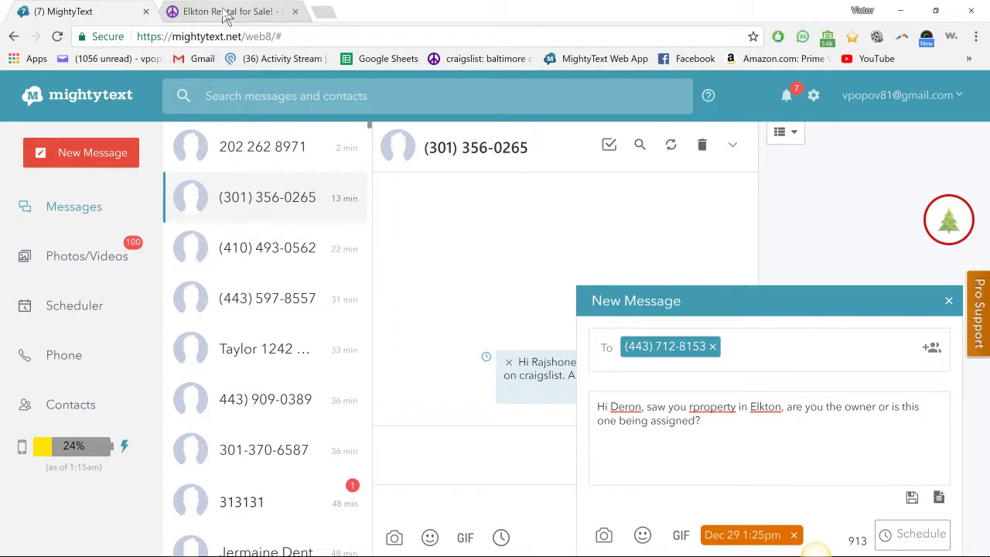
Step: Bring the OBS Studio window back in front of the browser from the taskbar
{"action": "mouse_move", "coordinate": [215, 546]}
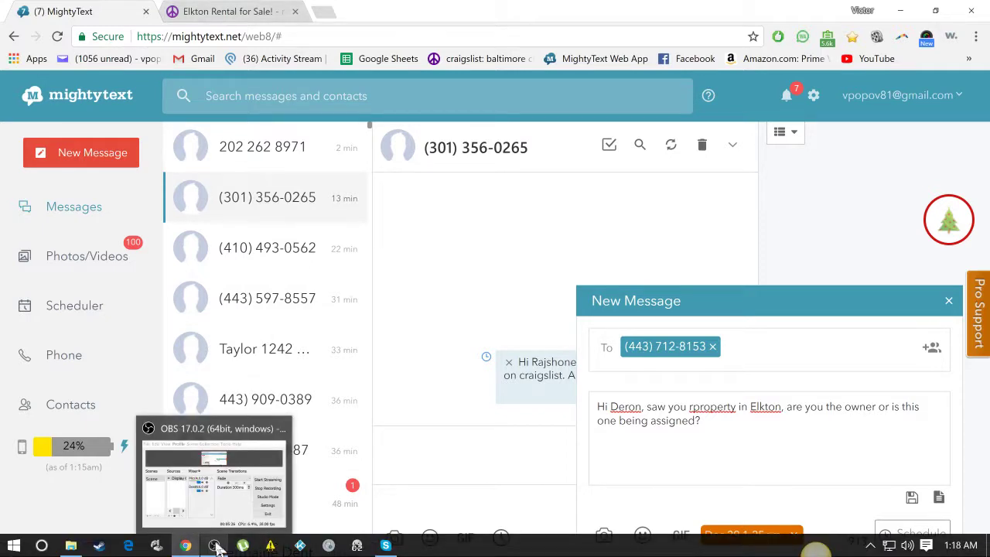
{"action": "left_click", "coordinate": [214, 546]}
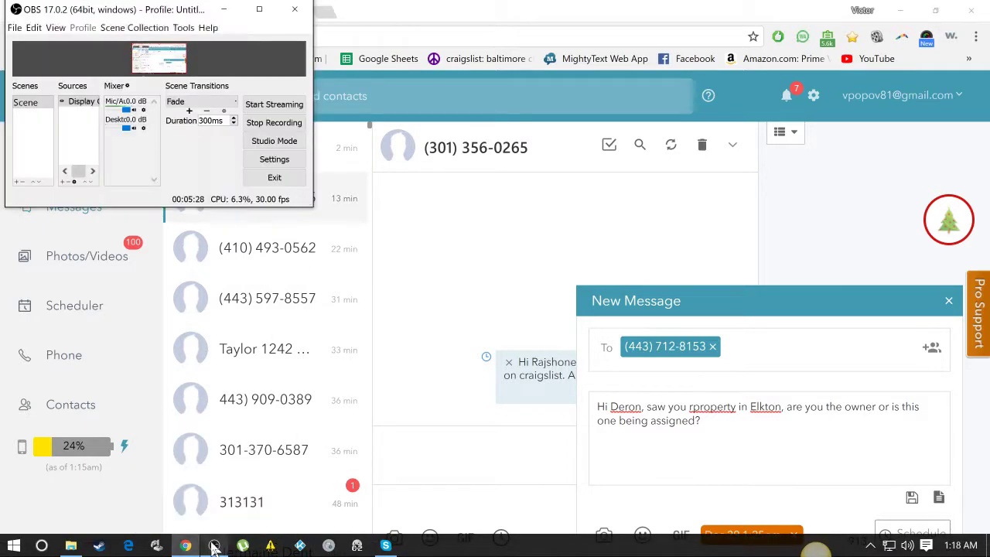